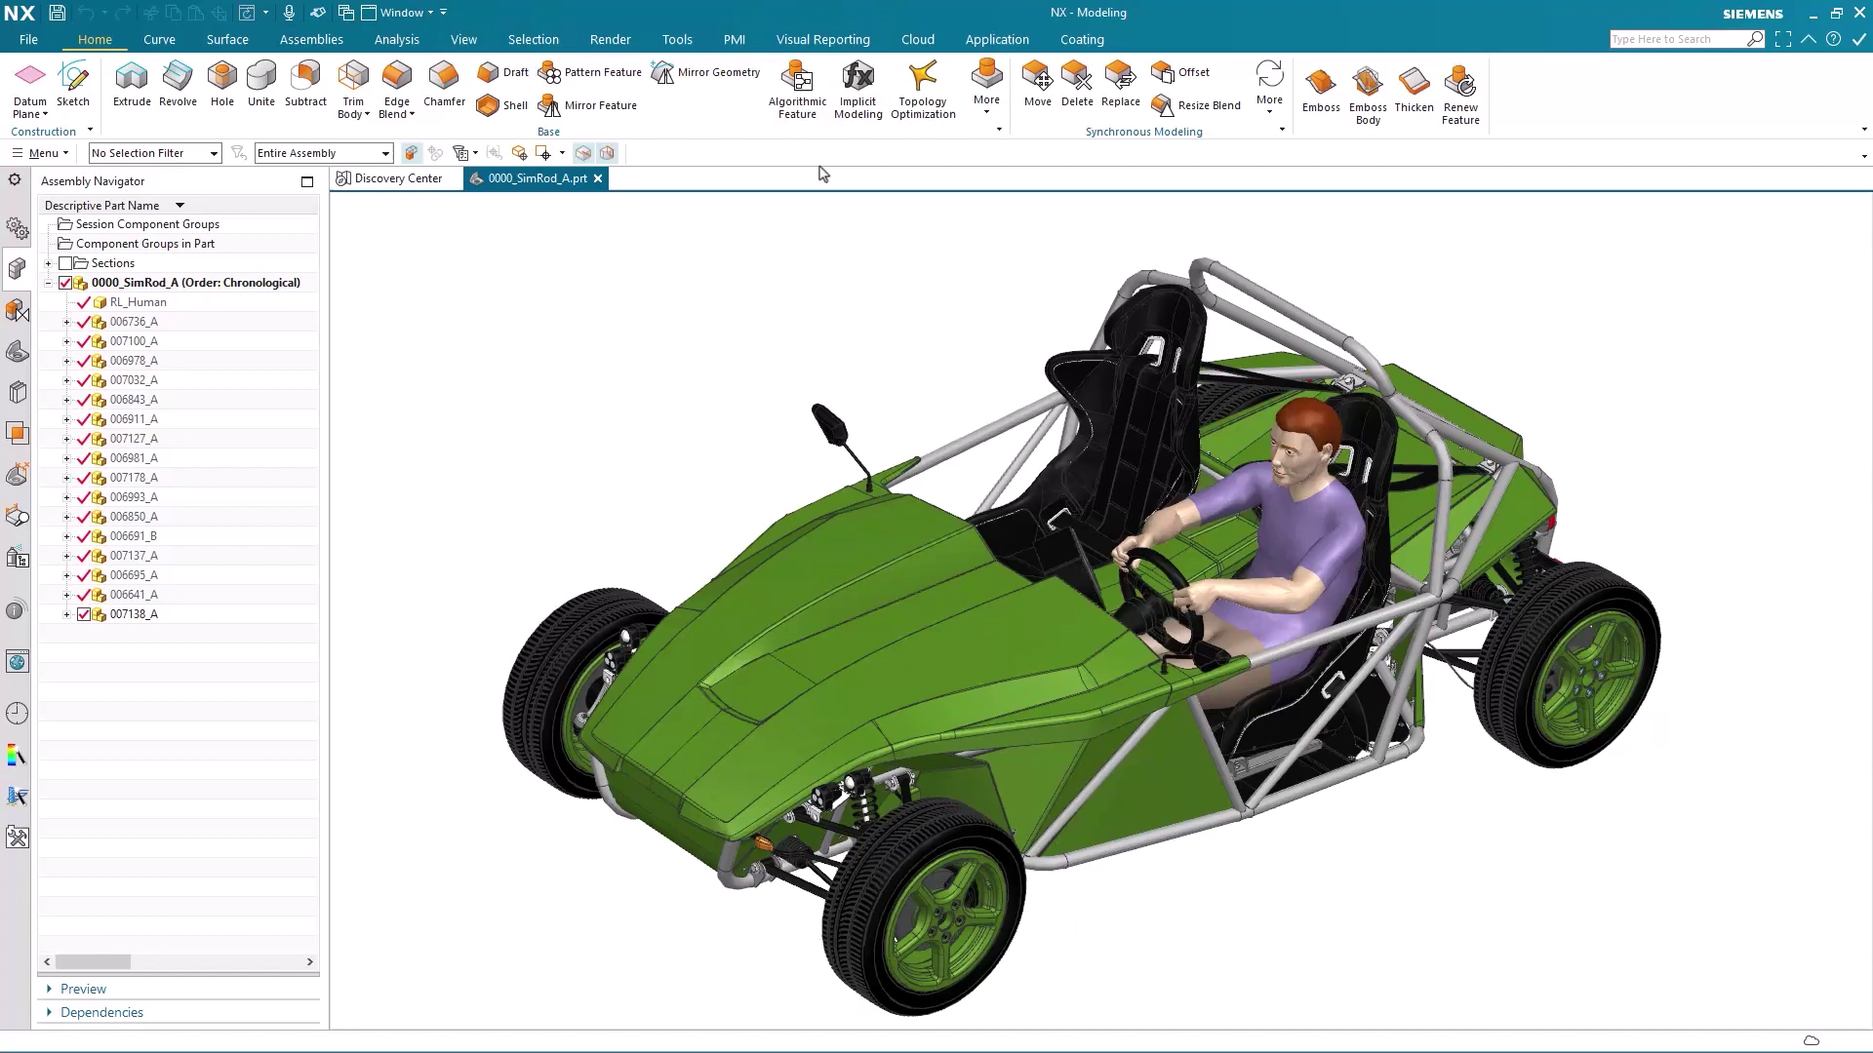
Step: Hide the seated driver and open the accelerator pedal part 006789_A on its own
middle_drag(858, 292, 839, 667)
key(ctrl+b)
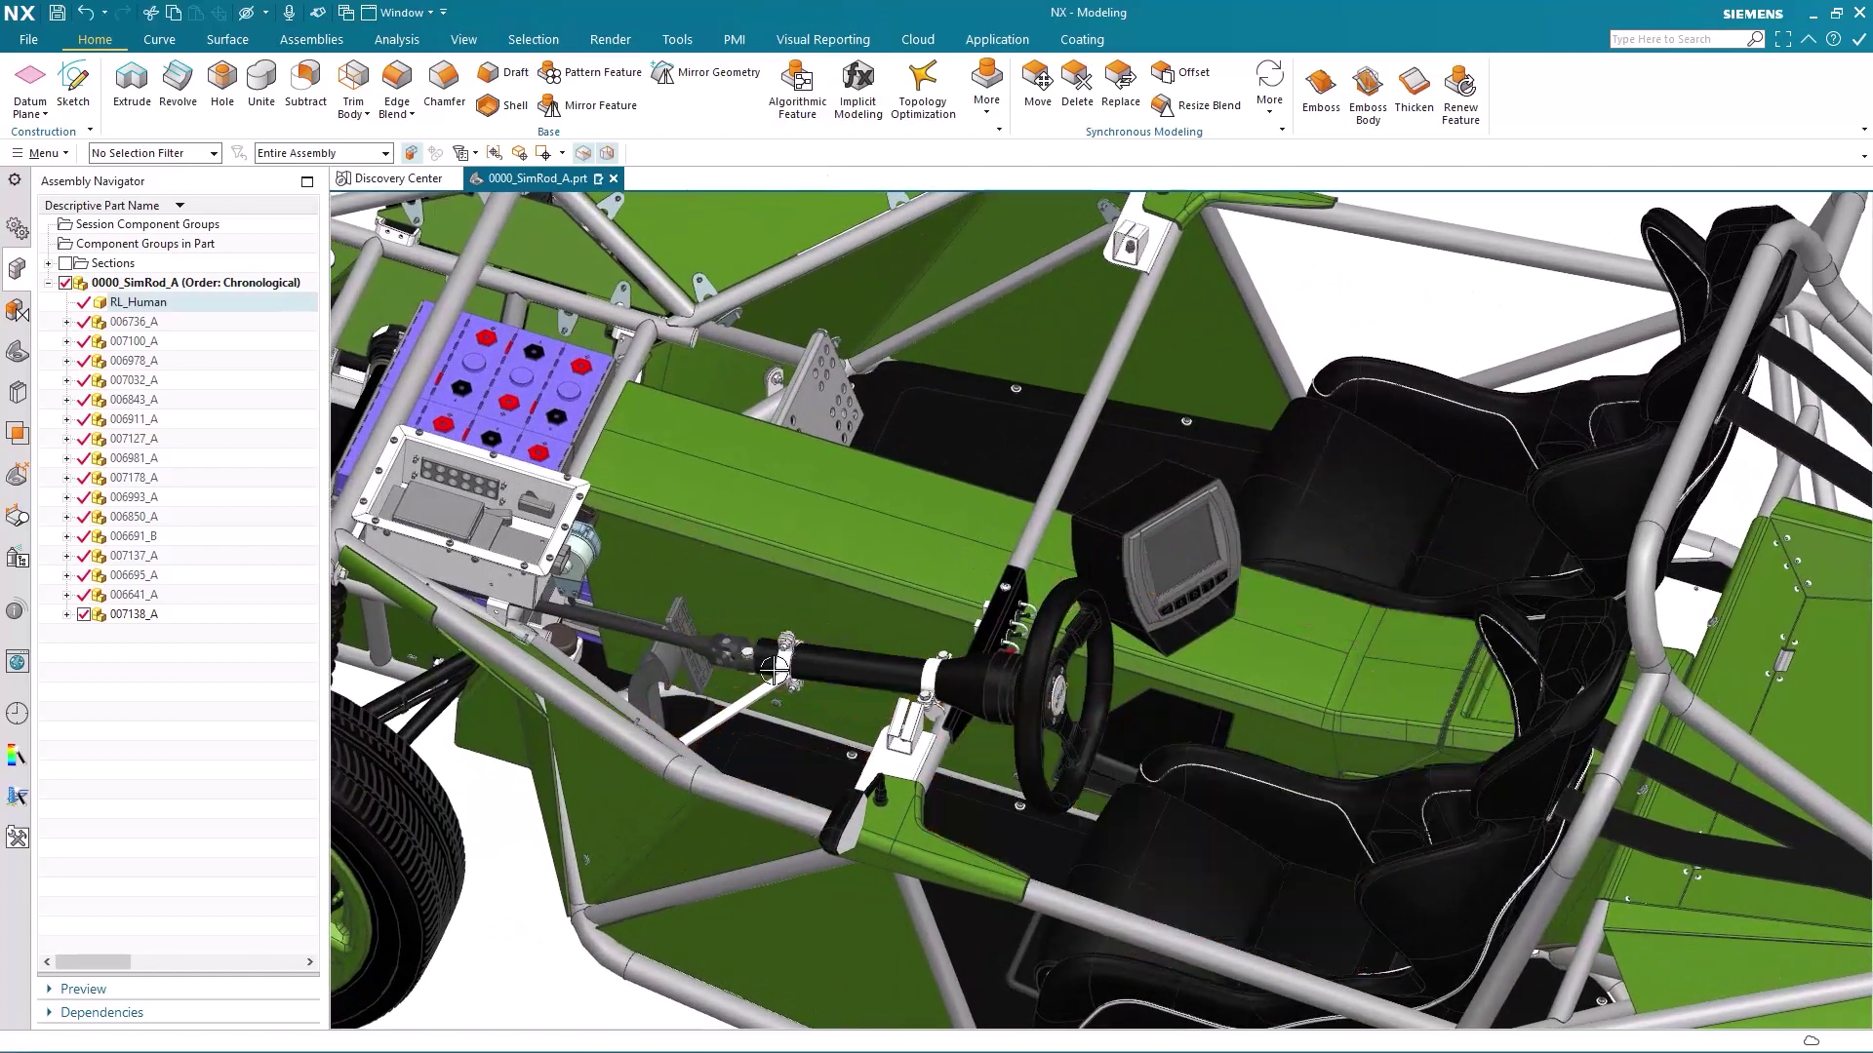
scroll(819, 671, down, 6)
right_drag(804, 673, 747, 614)
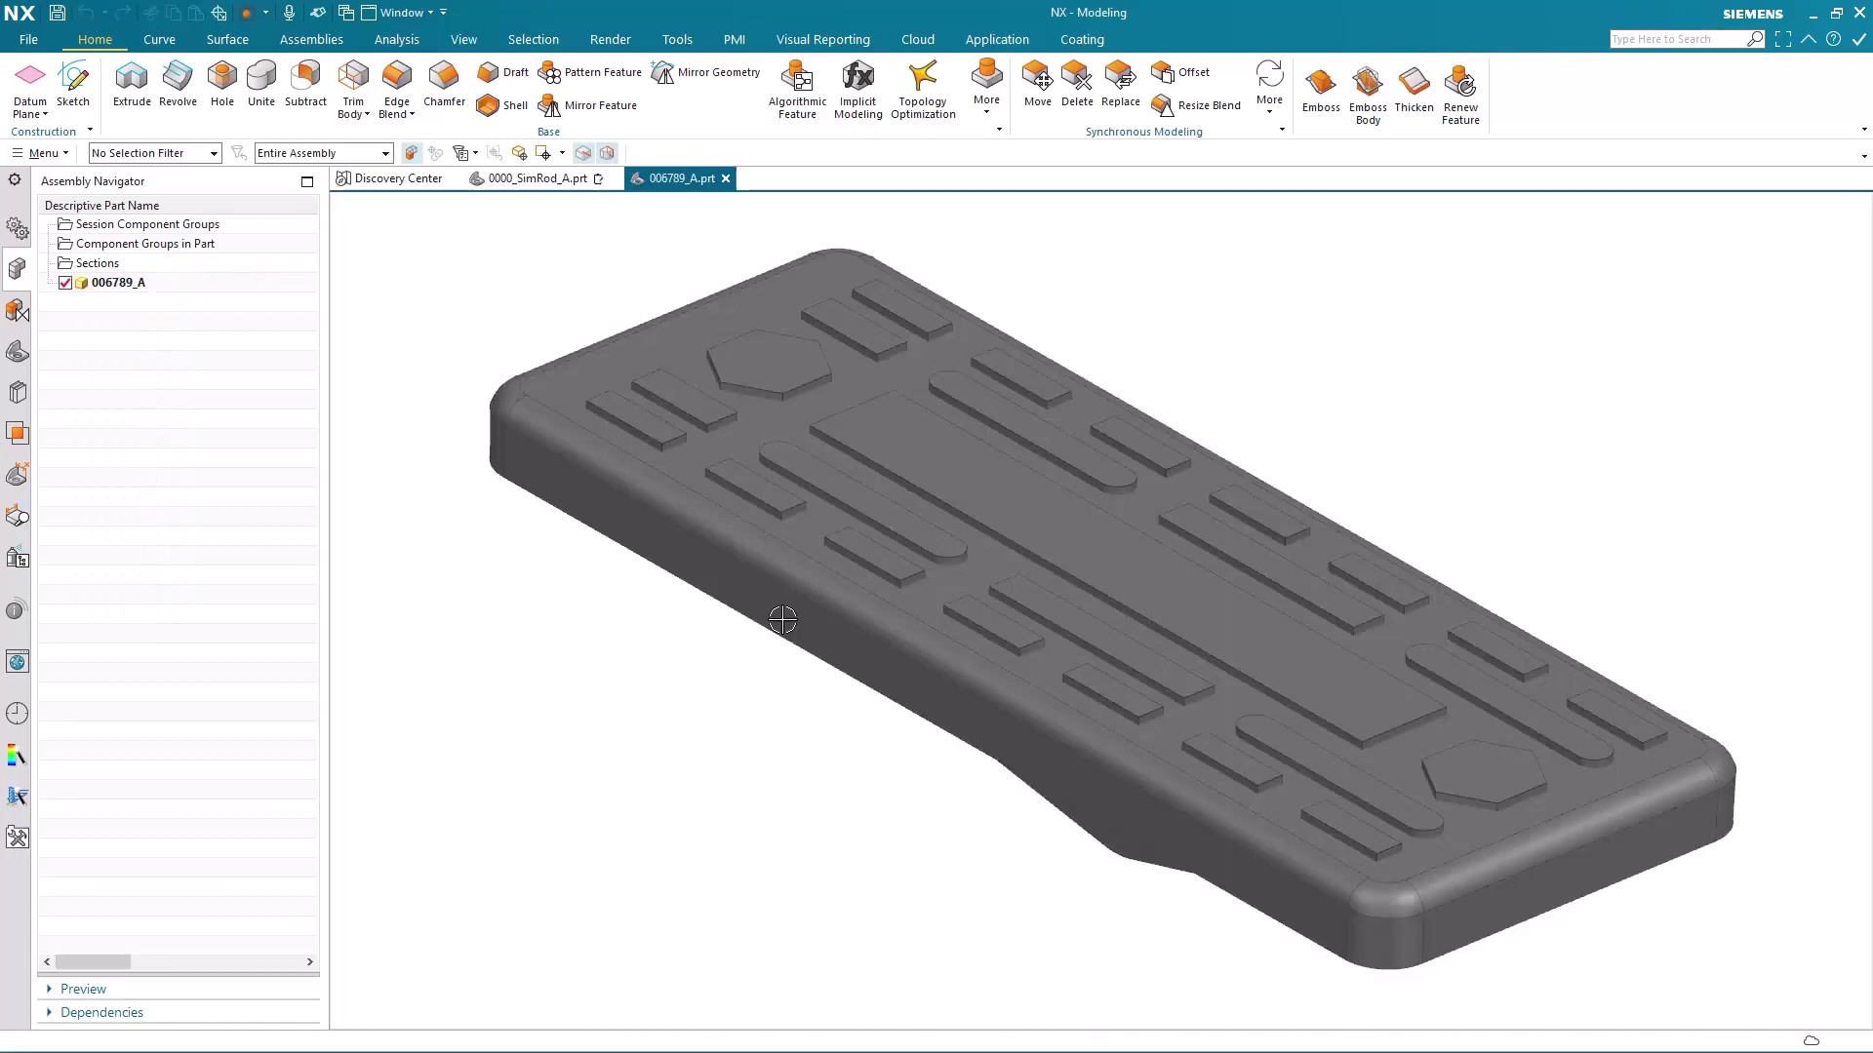
Step: Snap the pedal to Top view, hide the extruded body, and edit SKETCH_000
middle_drag(616, 488, 393, 440)
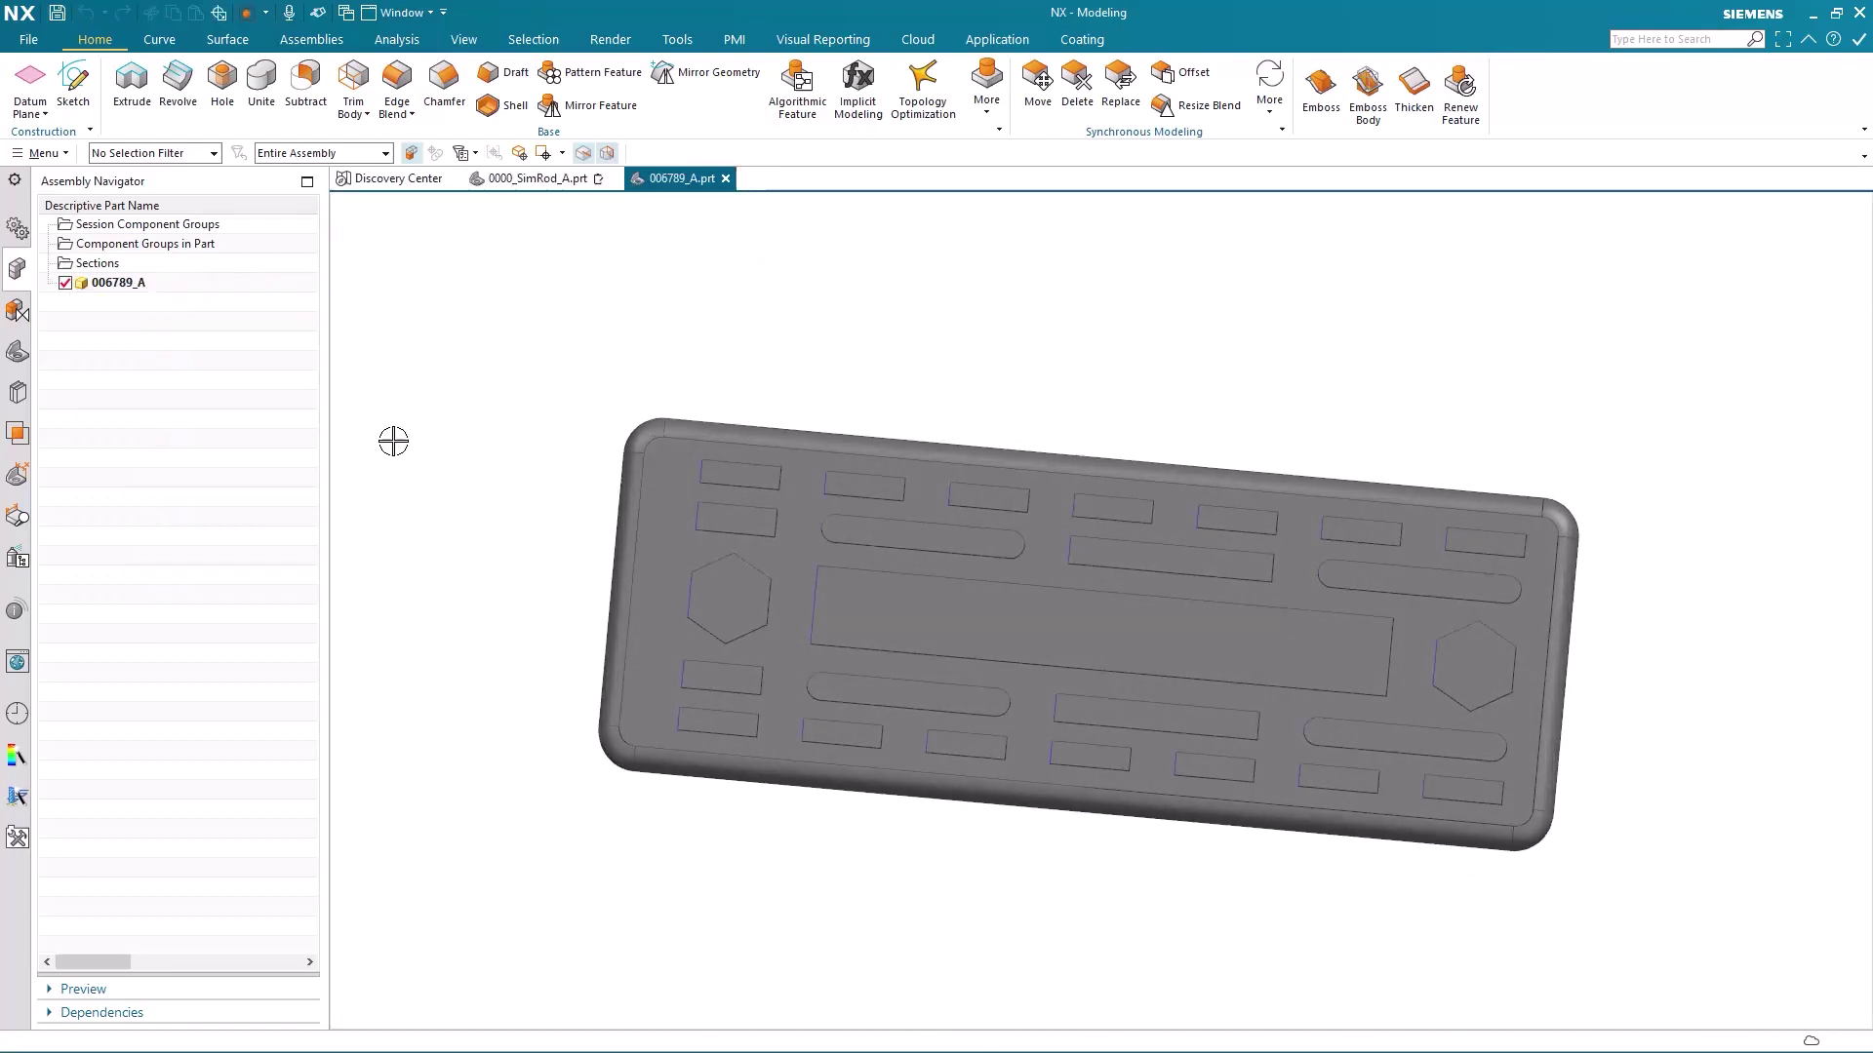
key(F8)
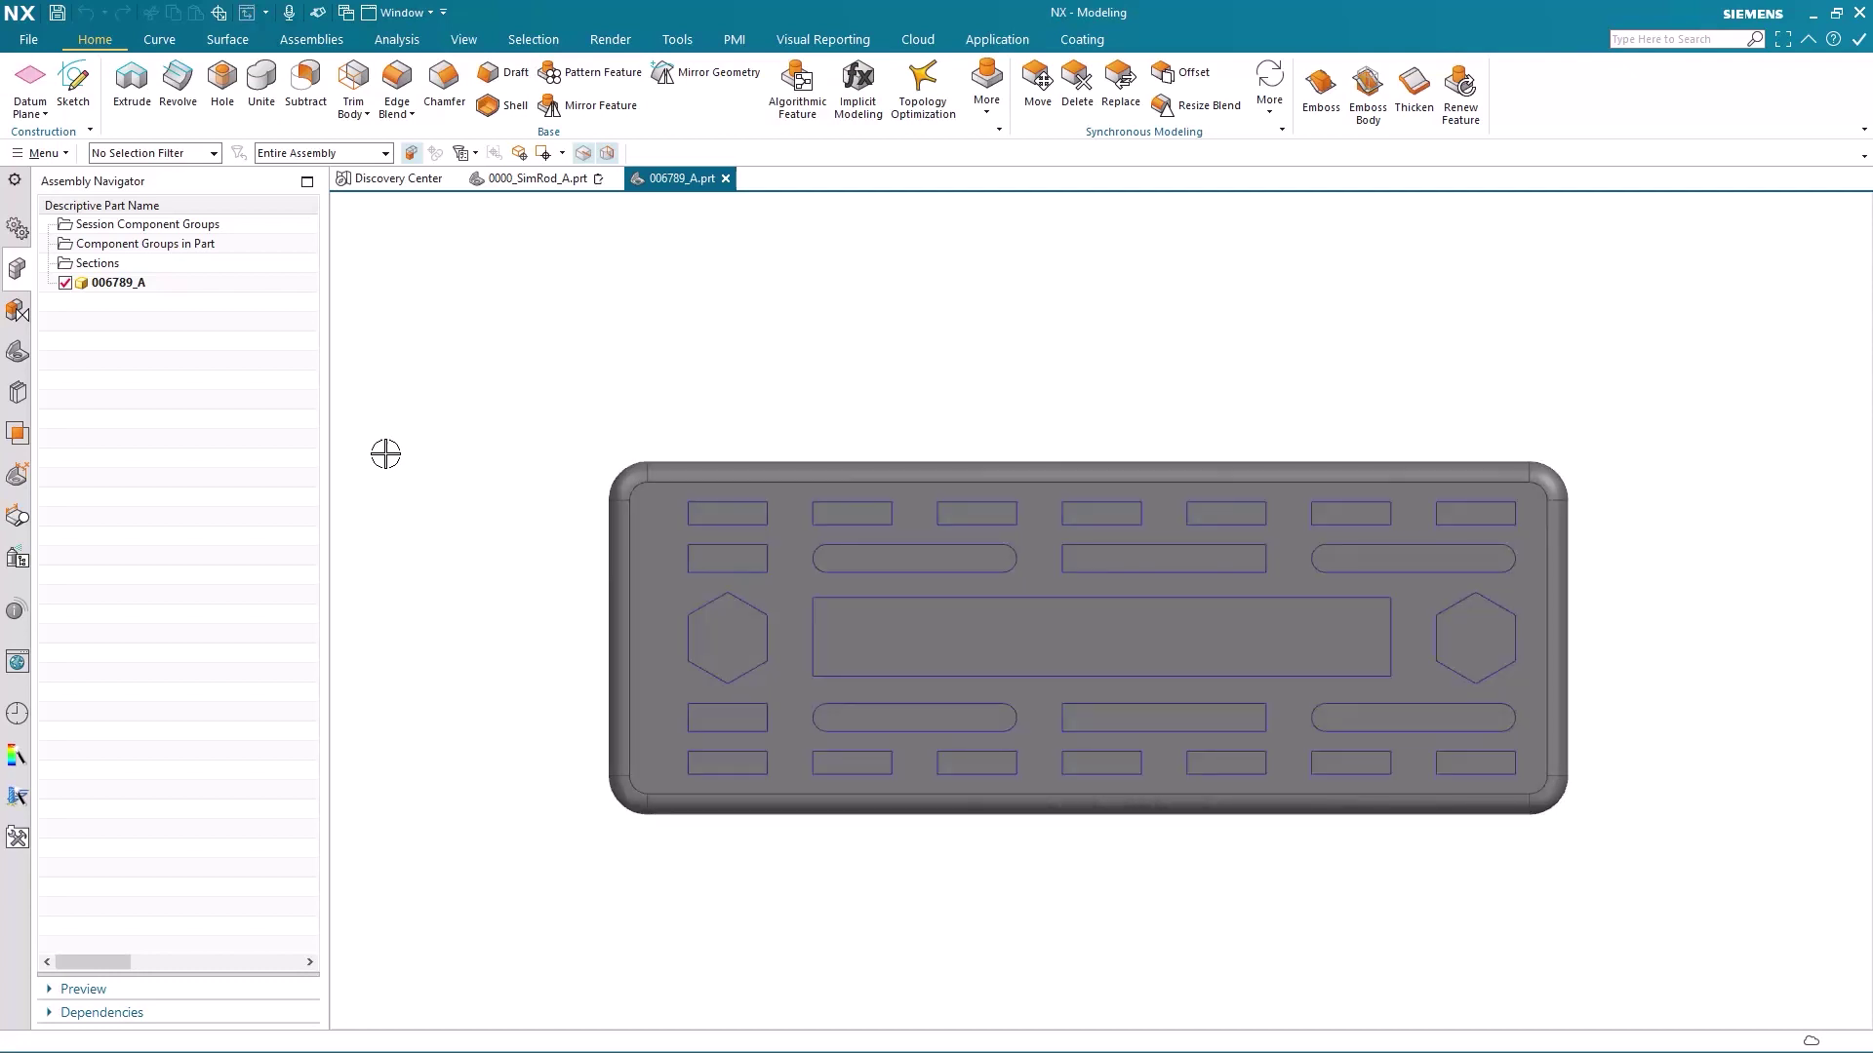
click(17, 353)
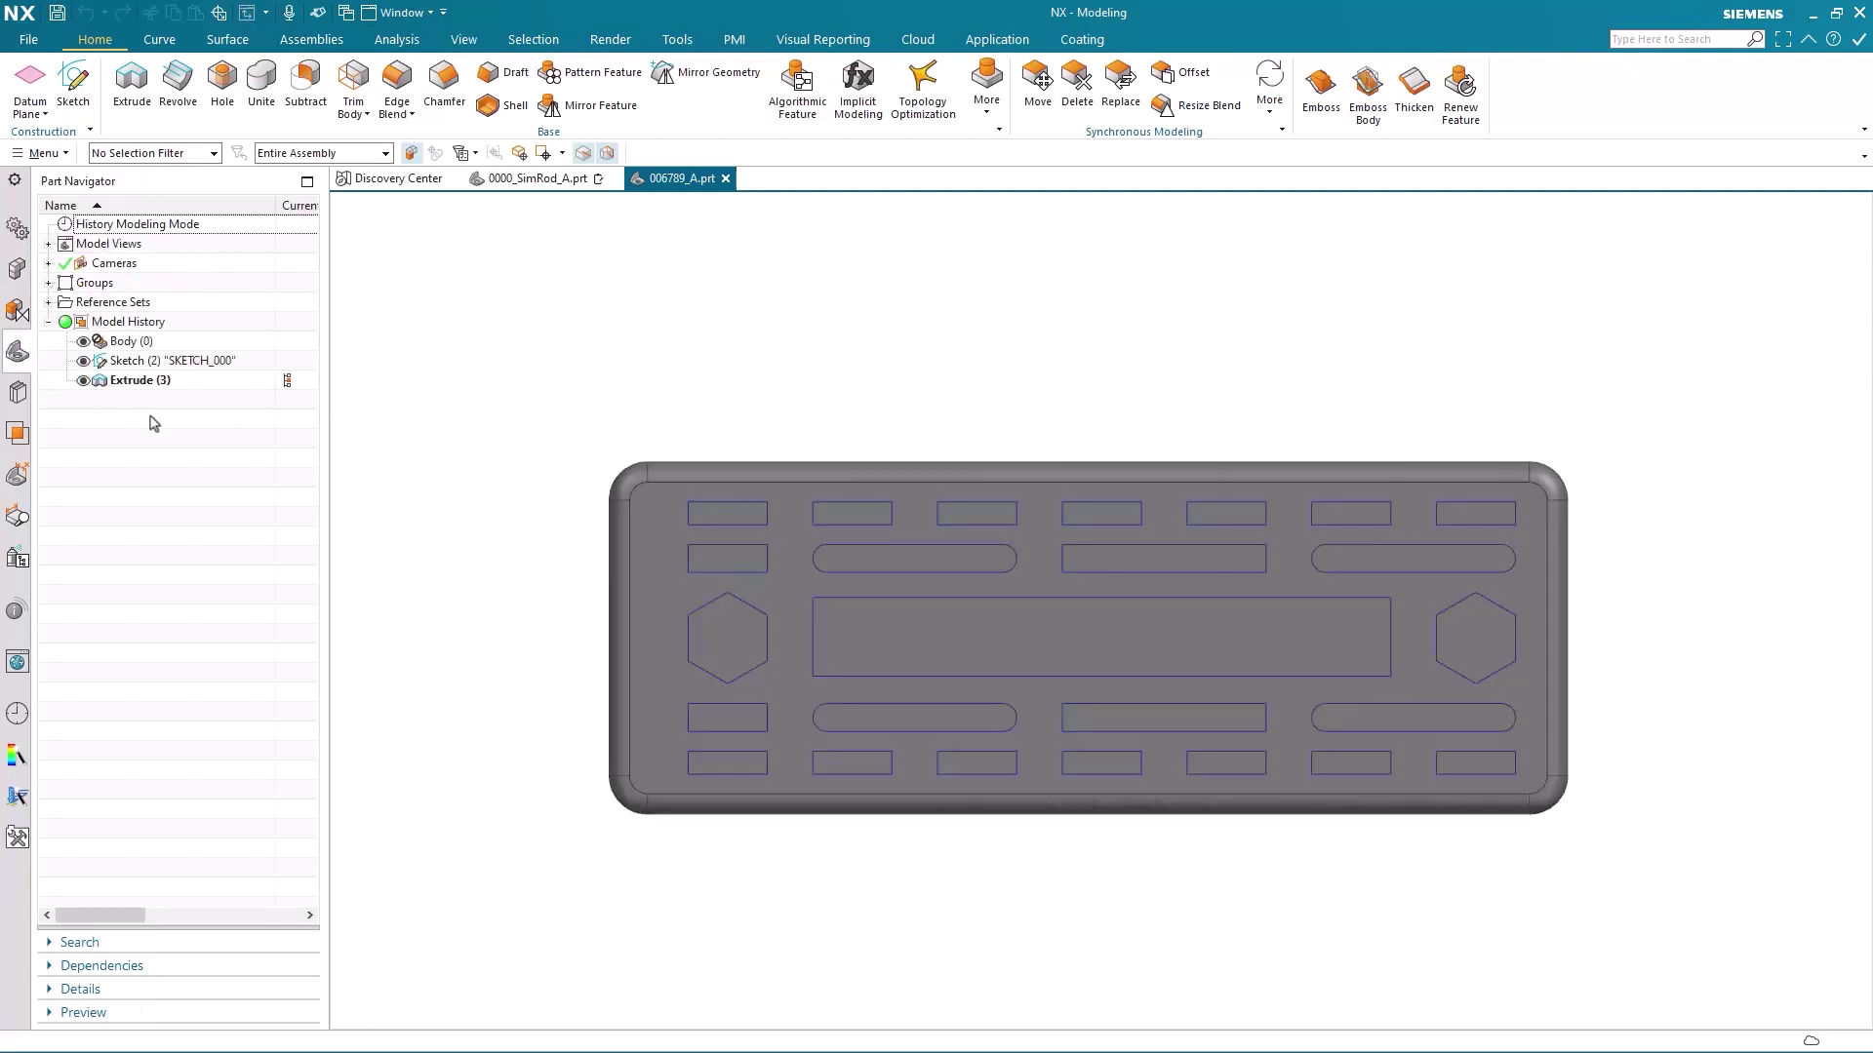
click(83, 342)
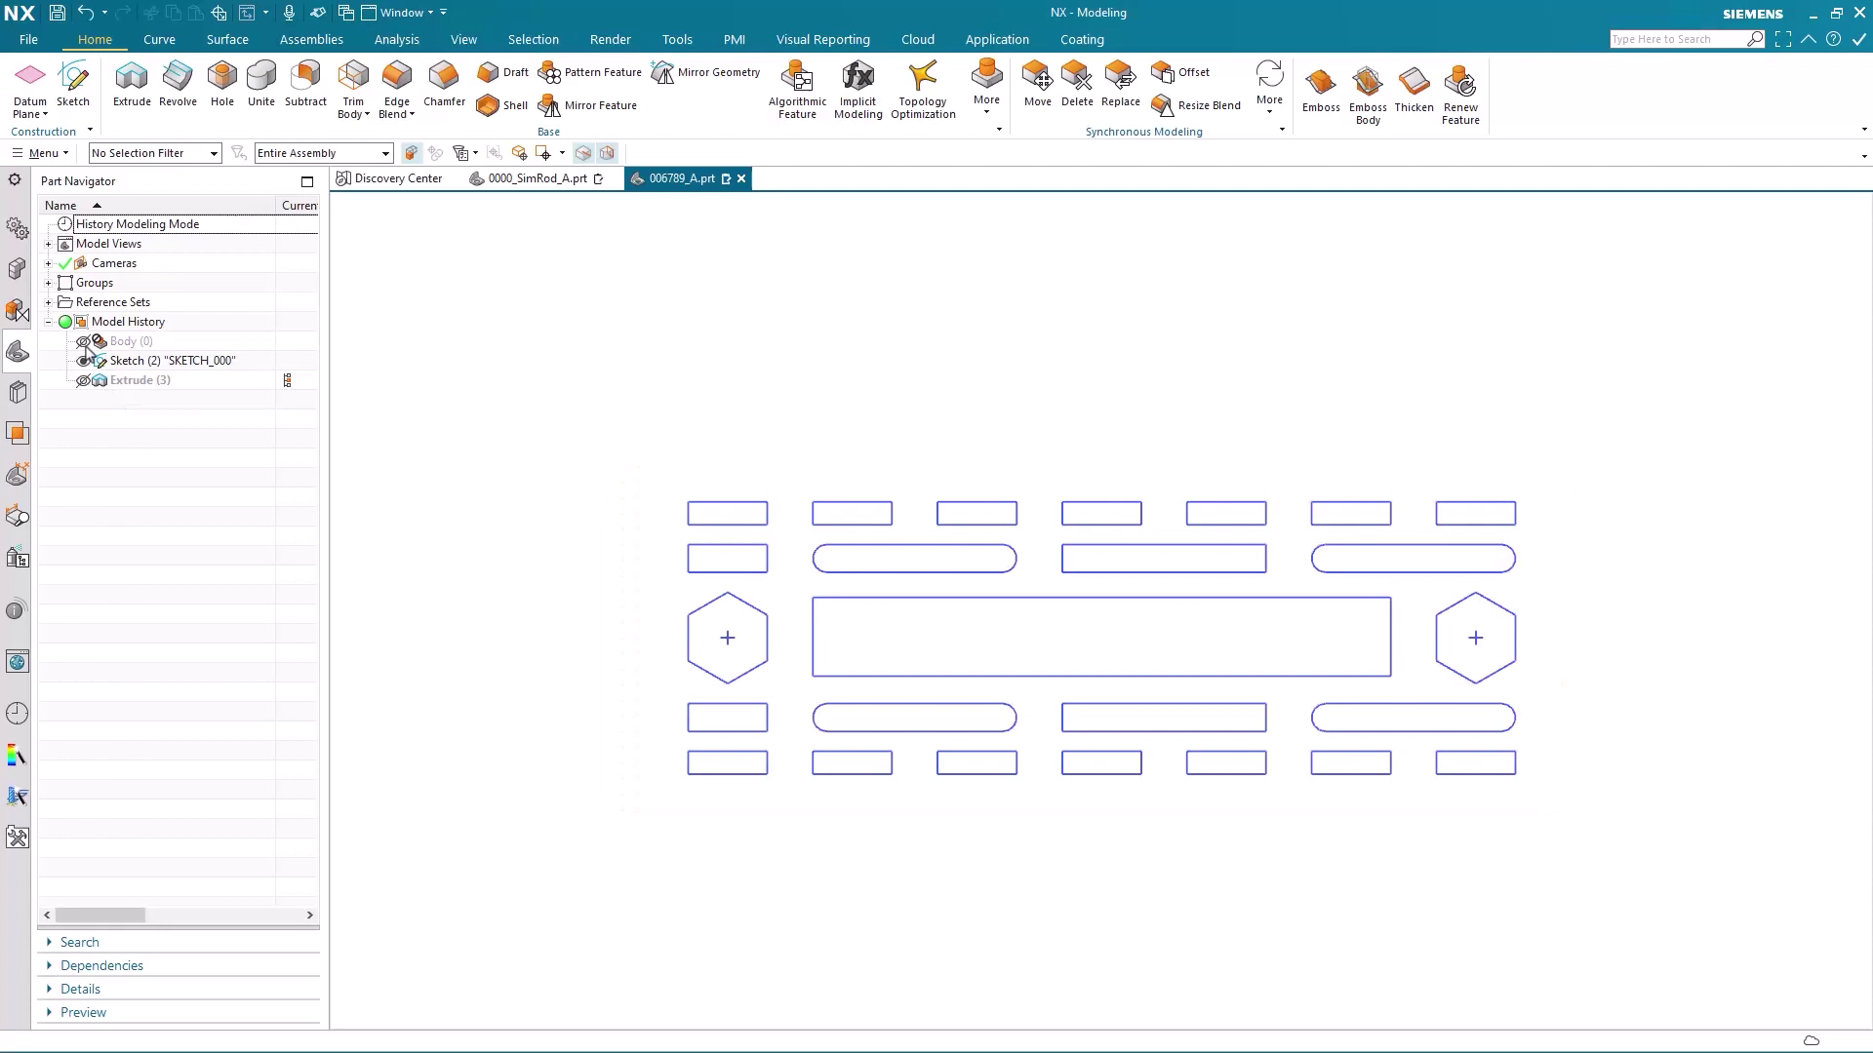
double_click(185, 361)
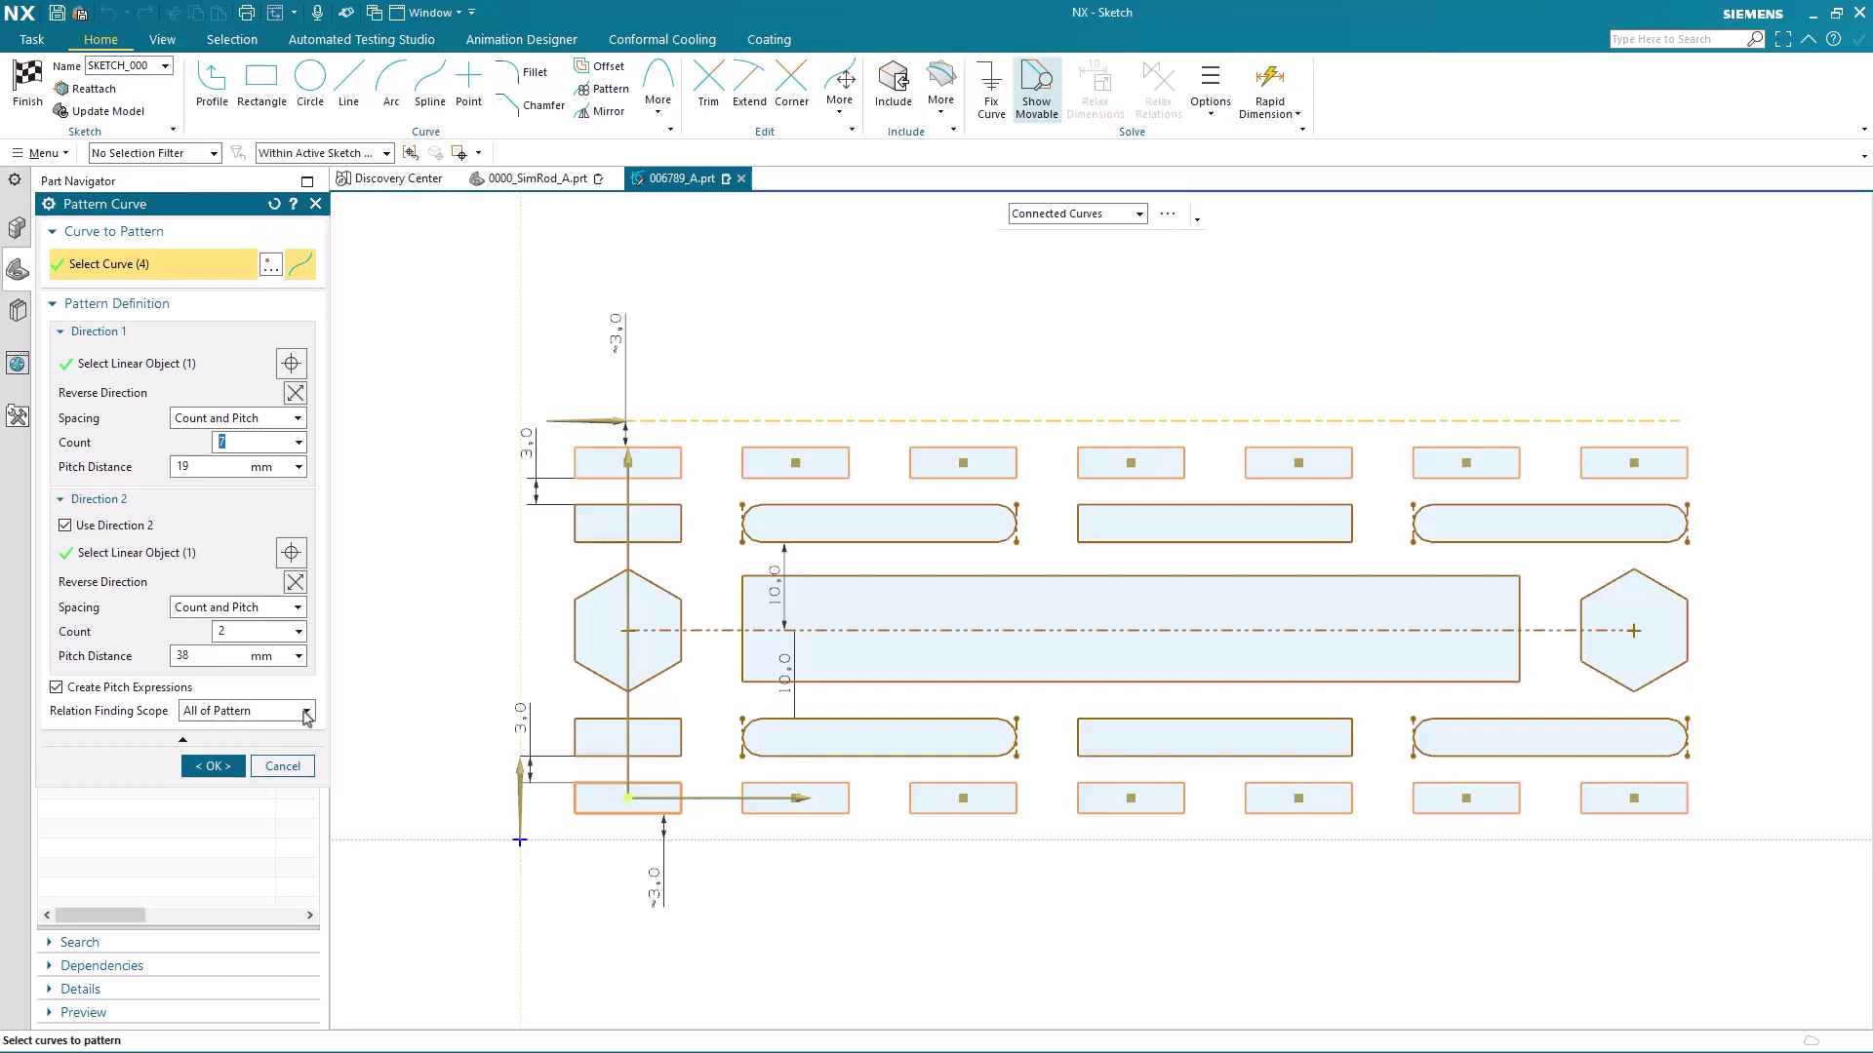
Step: Keep Relation Finding Scope at All of Pattern for the 7×19 mm, 2×38 mm pattern
click(306, 711)
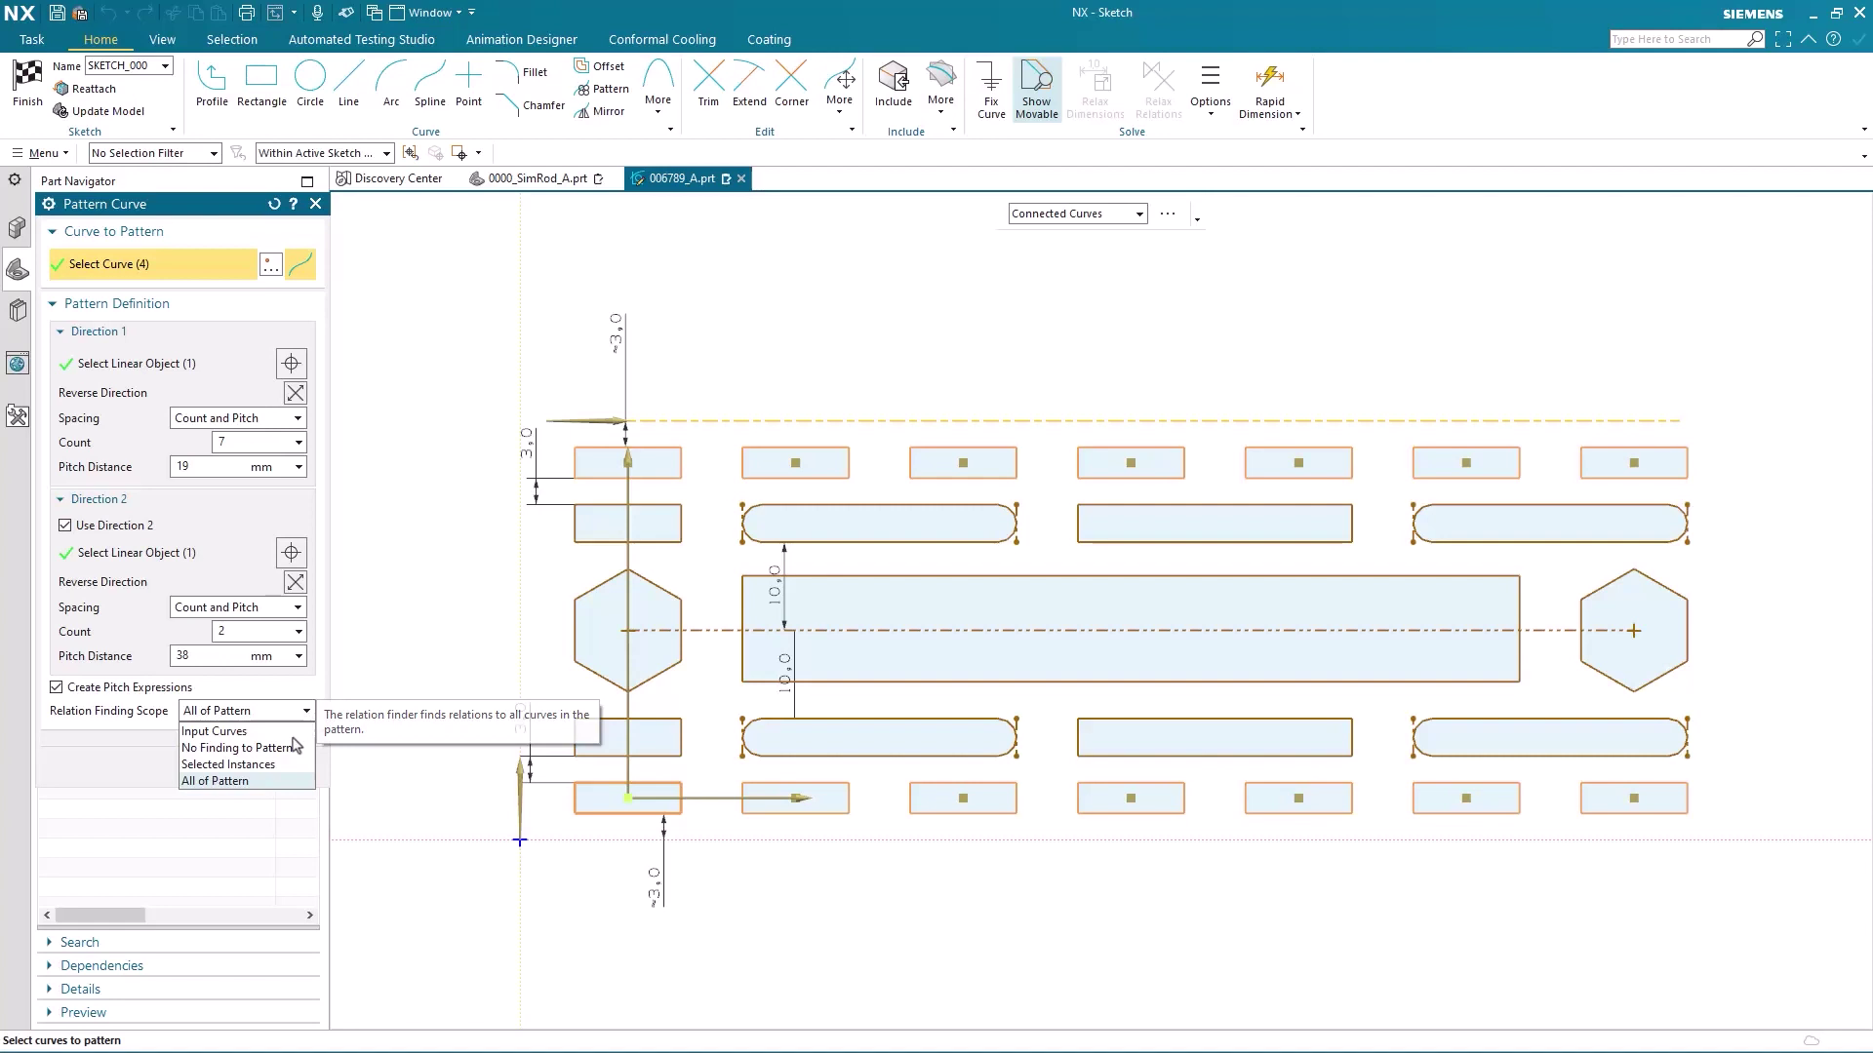
click(262, 781)
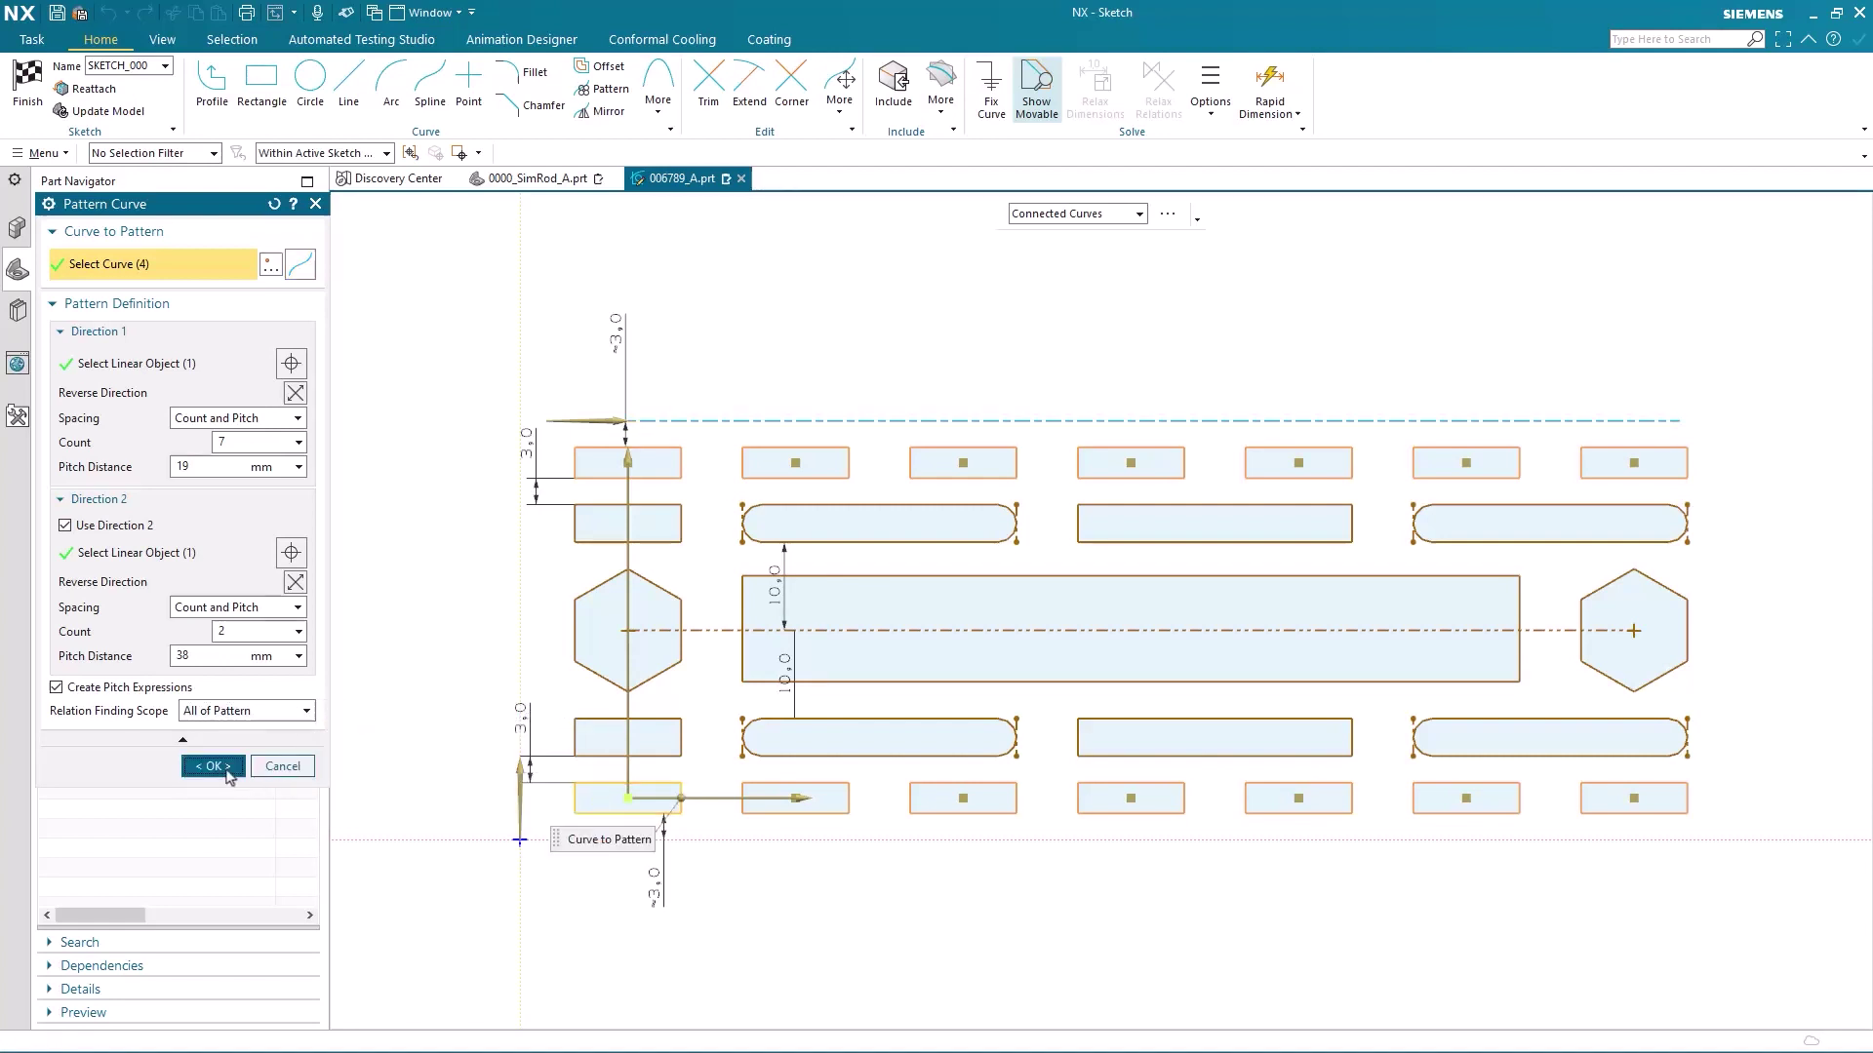
Step: Apply the curve pattern and widen the bottom-left rectangle so all linked shapes widen
middle_click(586, 844)
scroll(682, 811, up, 2)
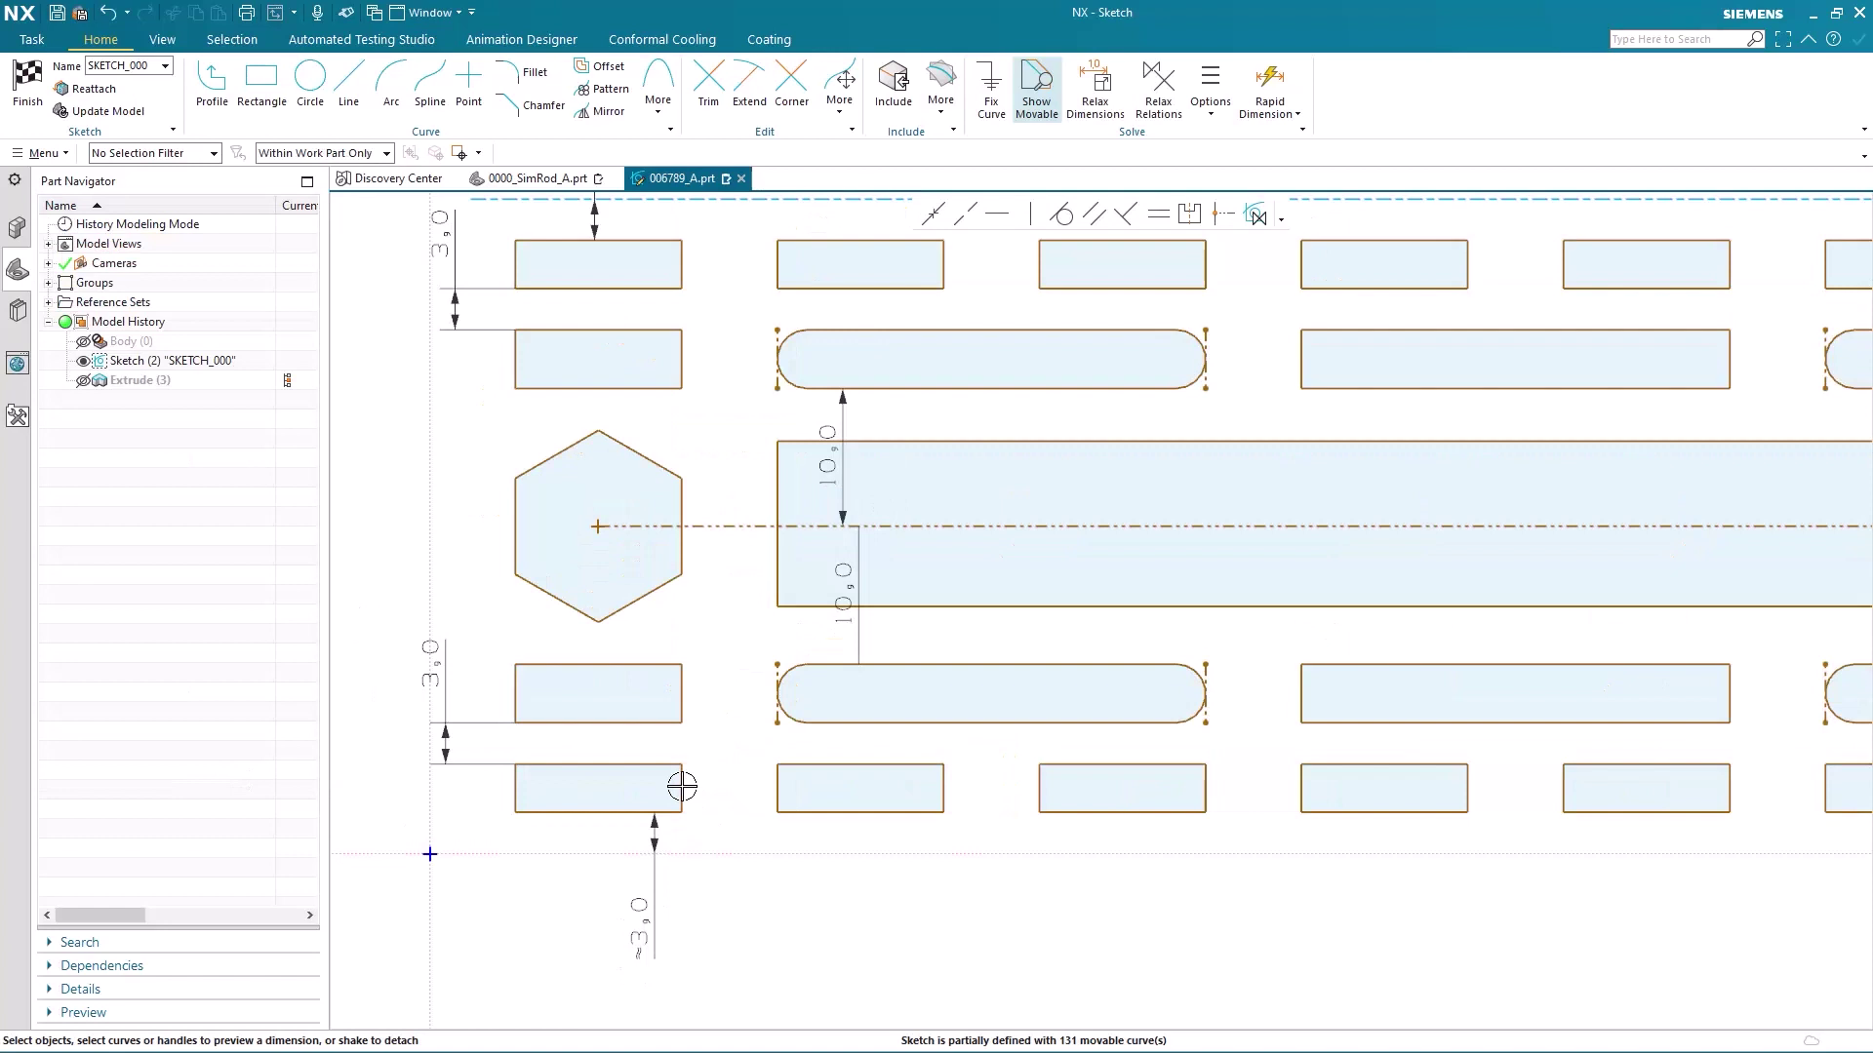
mouse_move(683, 786)
mouse_down()
mouse_move(719, 781)
mouse_move(627, 794)
mouse_move(700, 794)
mouse_up()
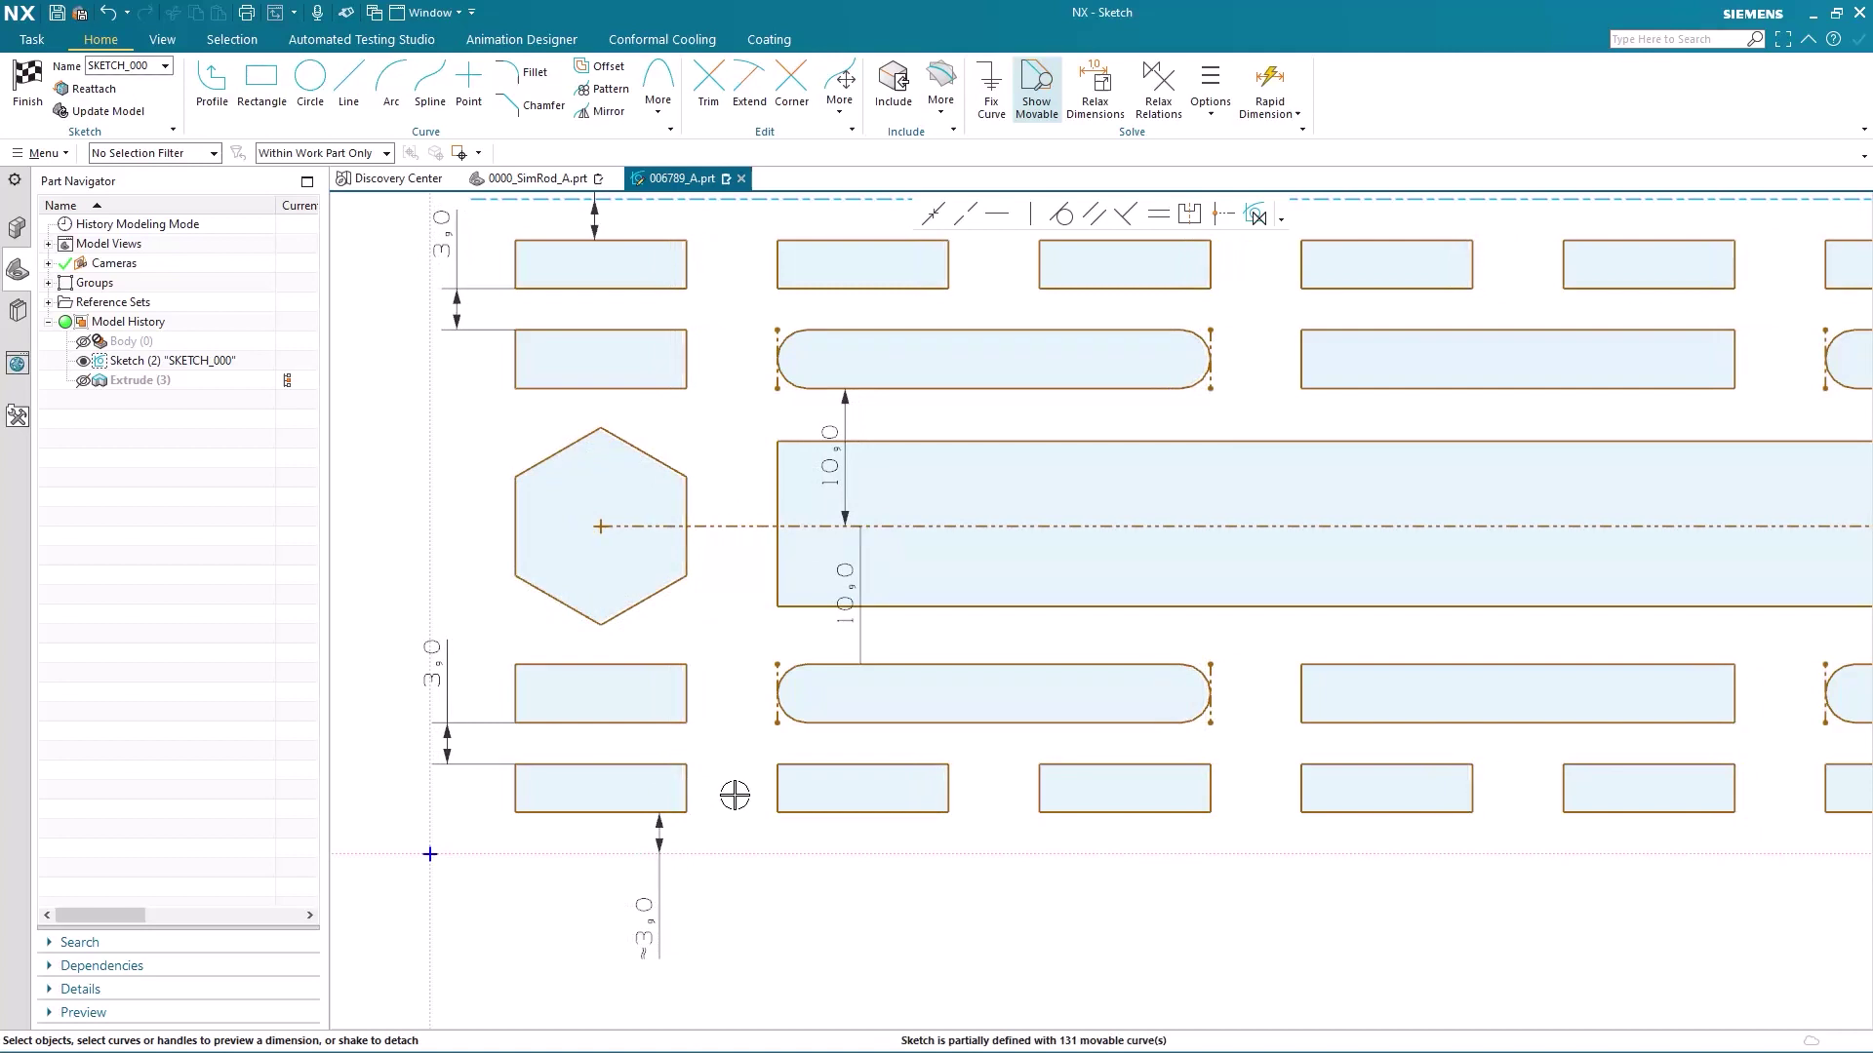
key(ctrl+f)
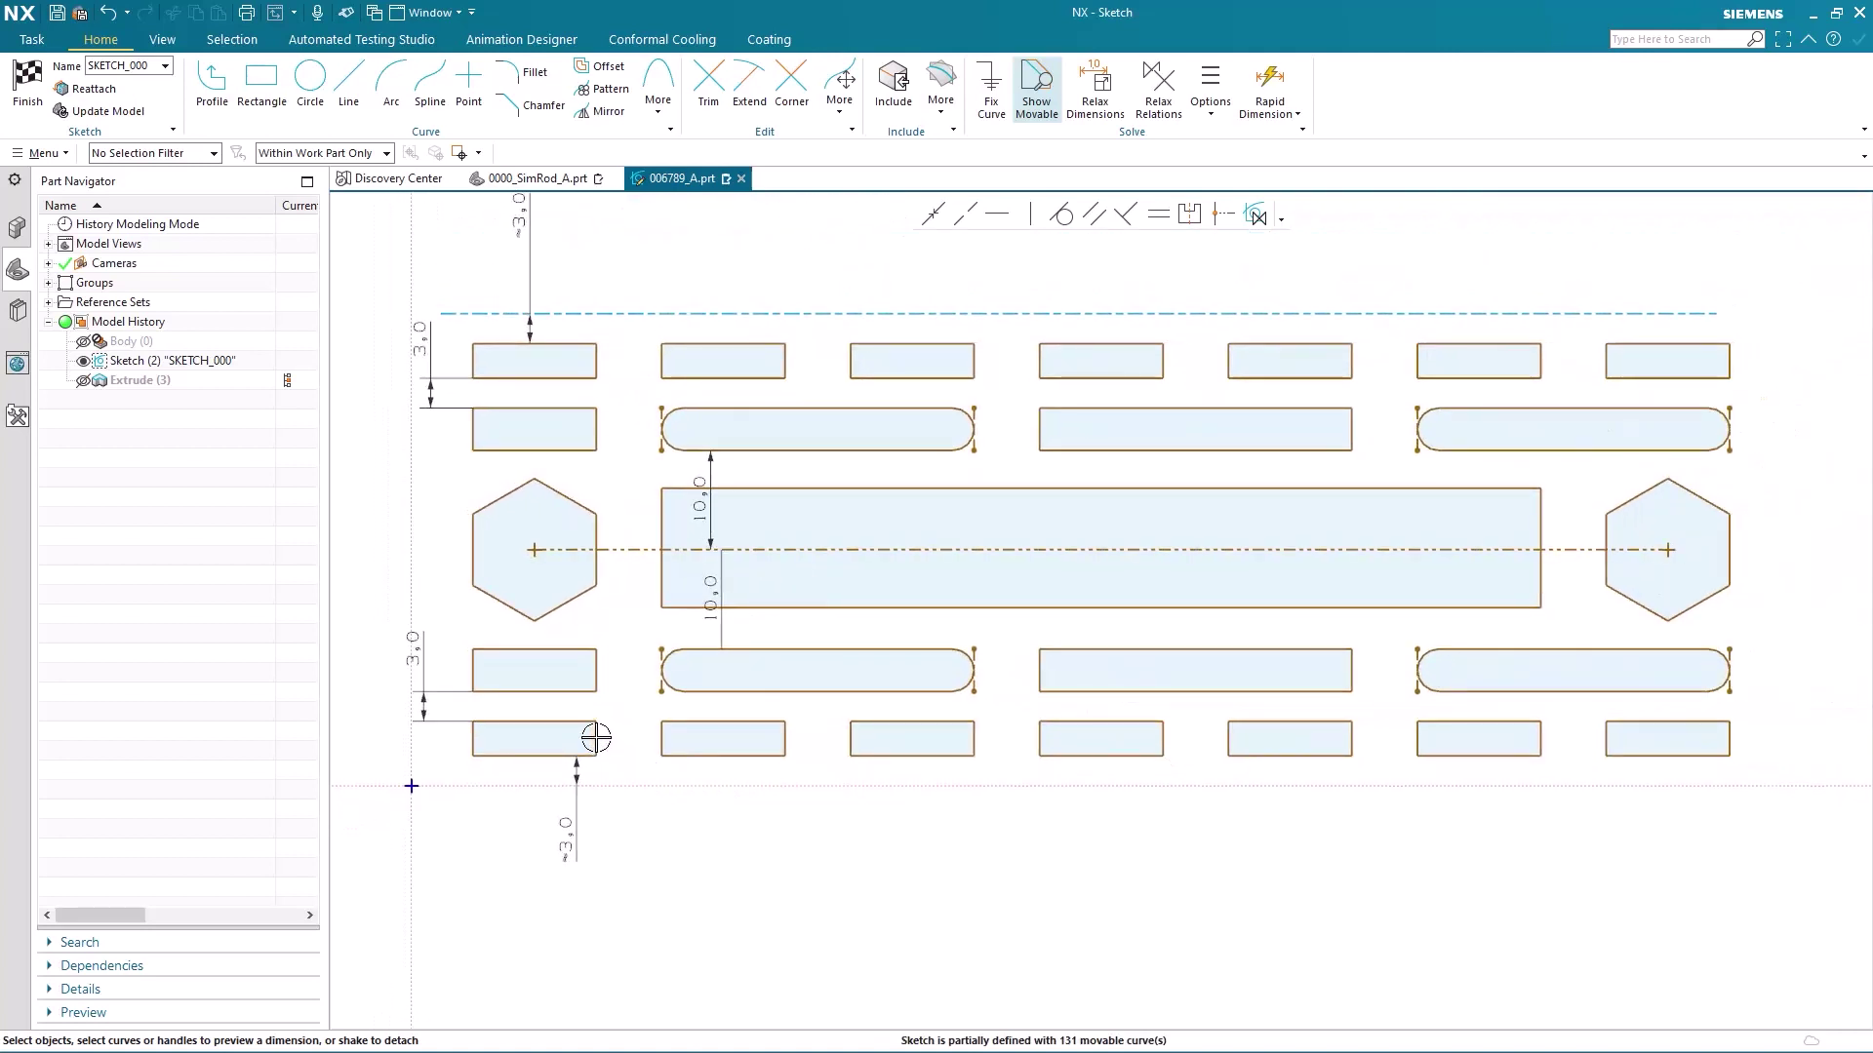
drag(596, 738, 649, 744)
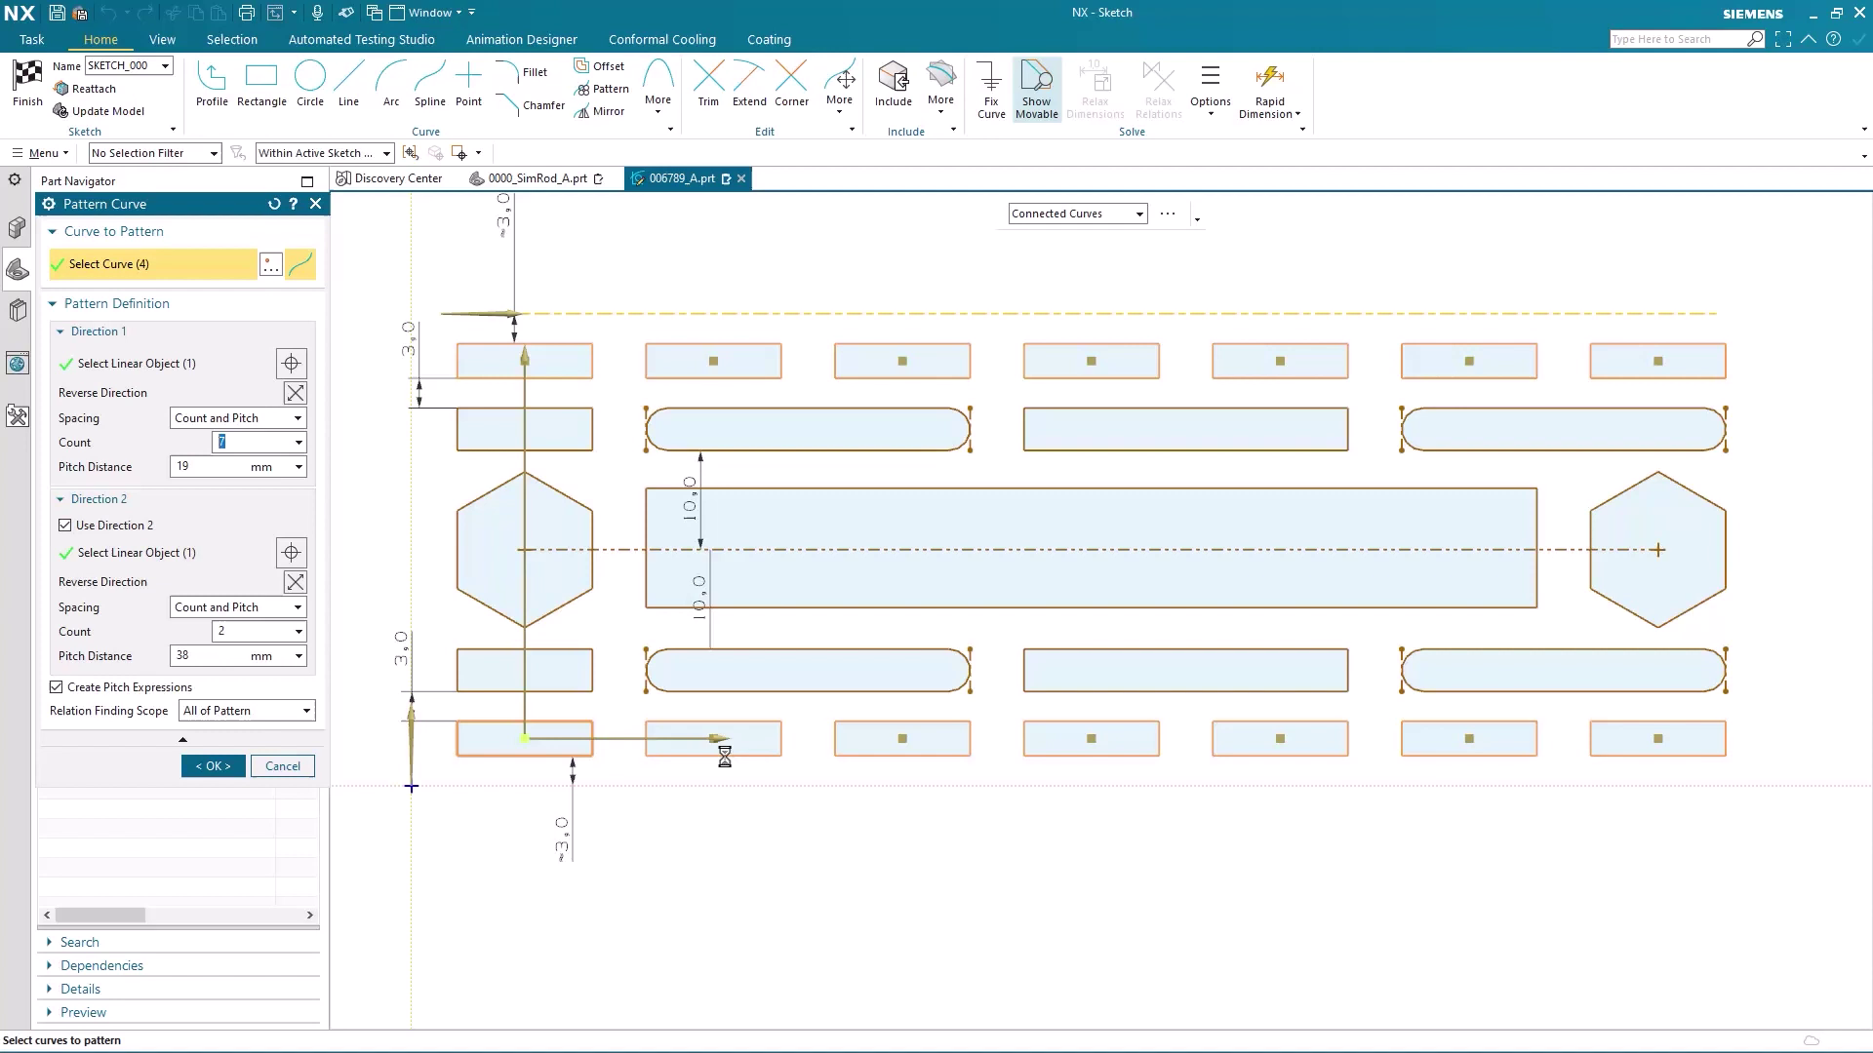
Step: Apply the pattern with No Finding to Pattern scope, test-widen the rectangle, then undo
click(272, 715)
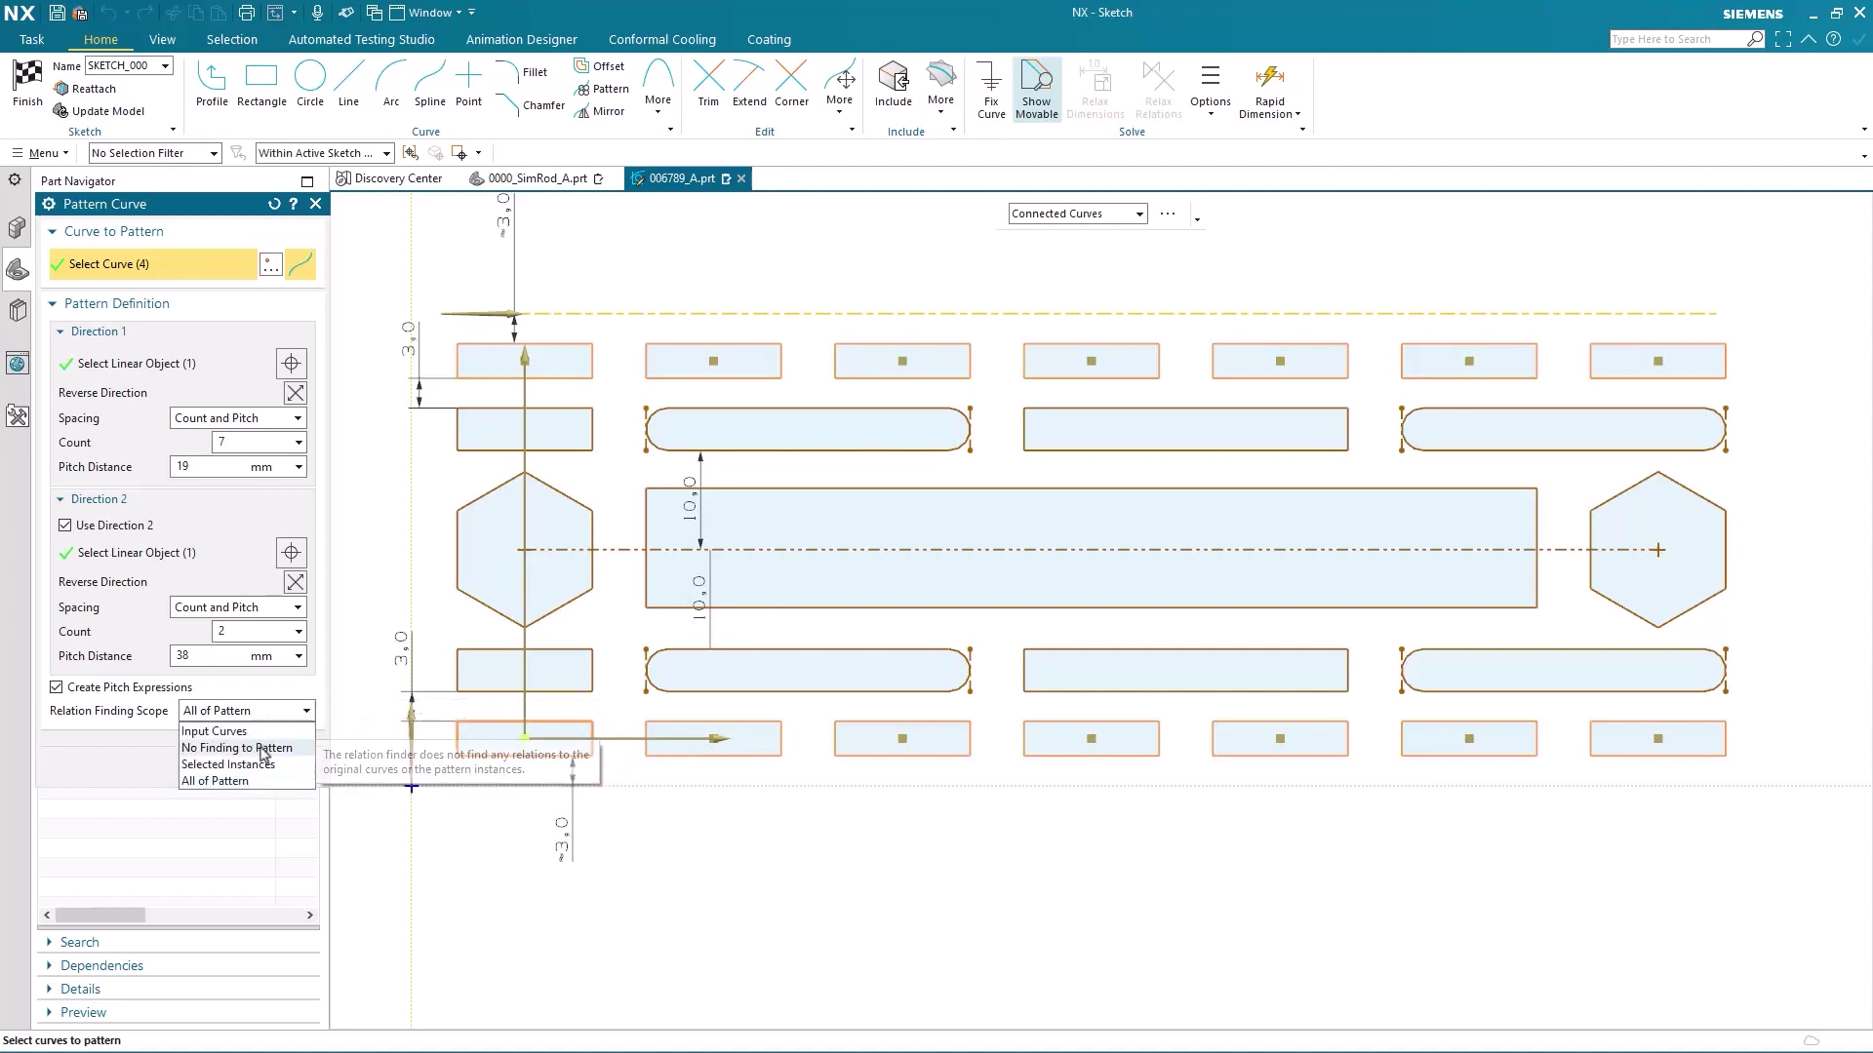
click(262, 748)
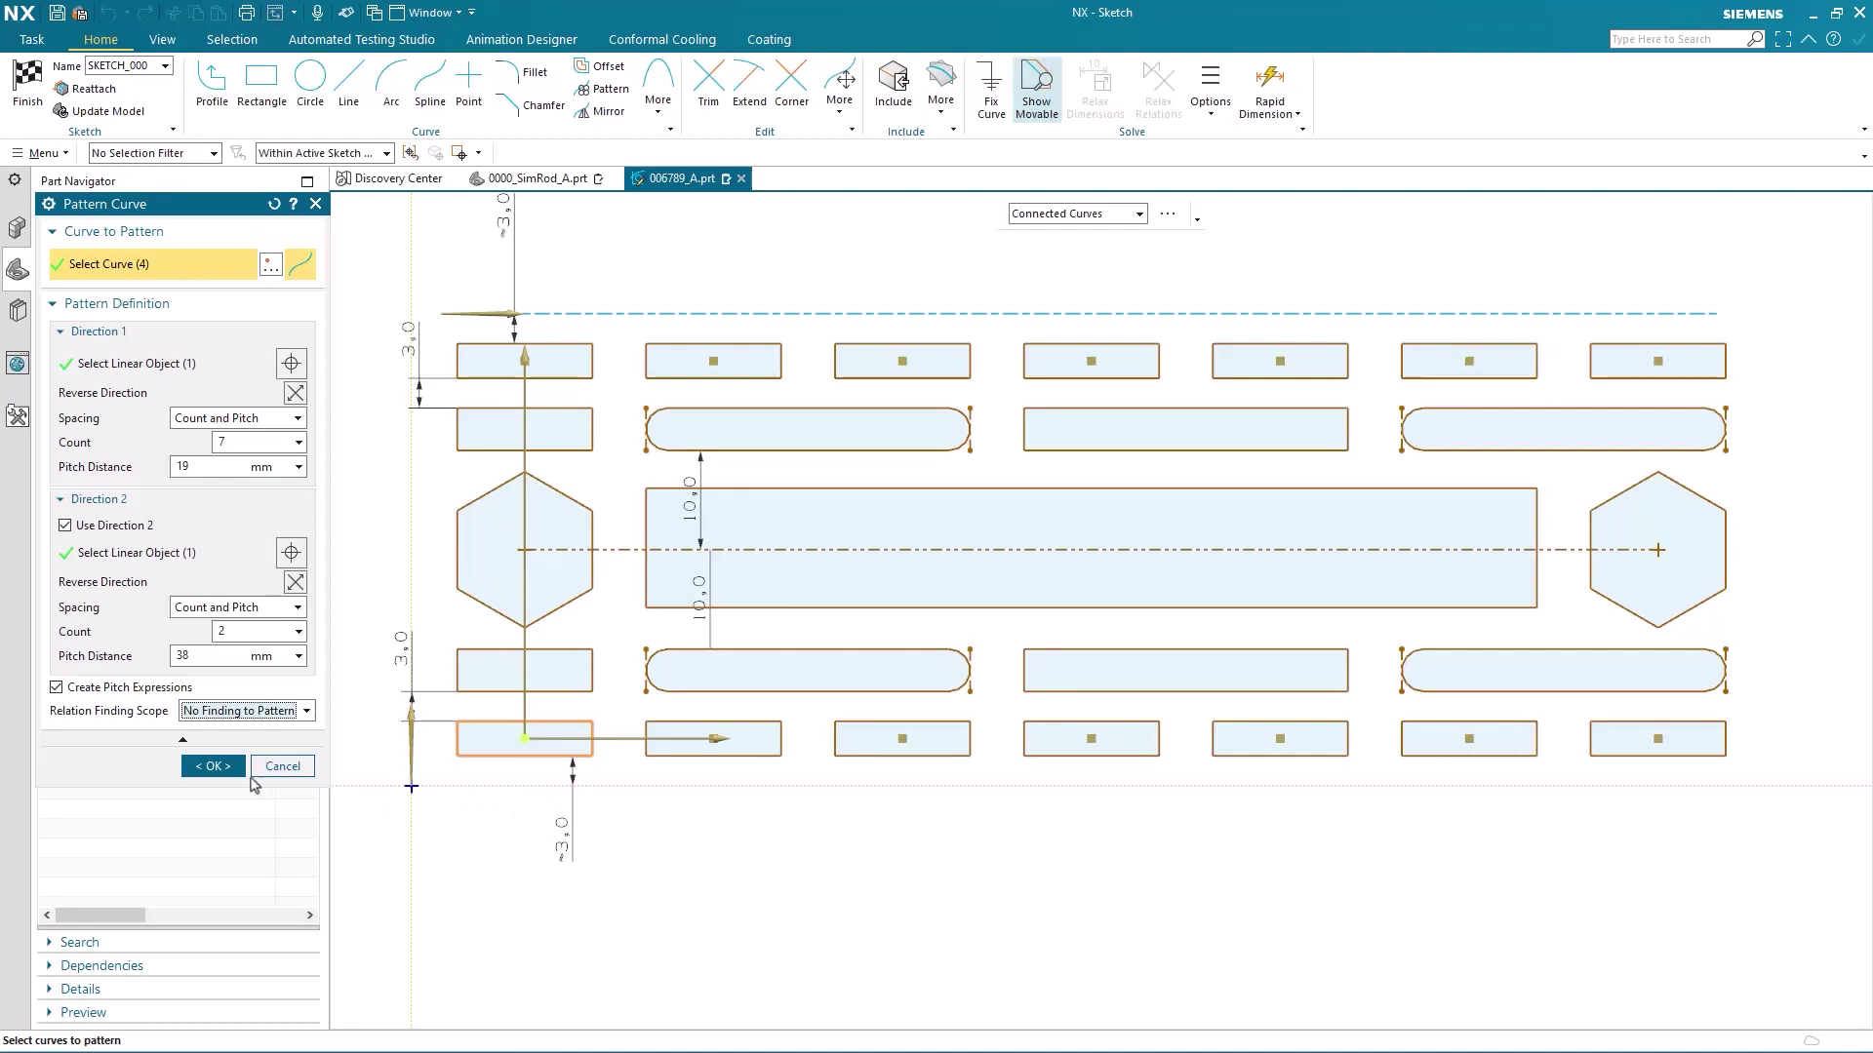
click(234, 773)
mouse_move(592, 738)
mouse_down()
mouse_move(616, 739)
mouse_move(565, 745)
mouse_up()
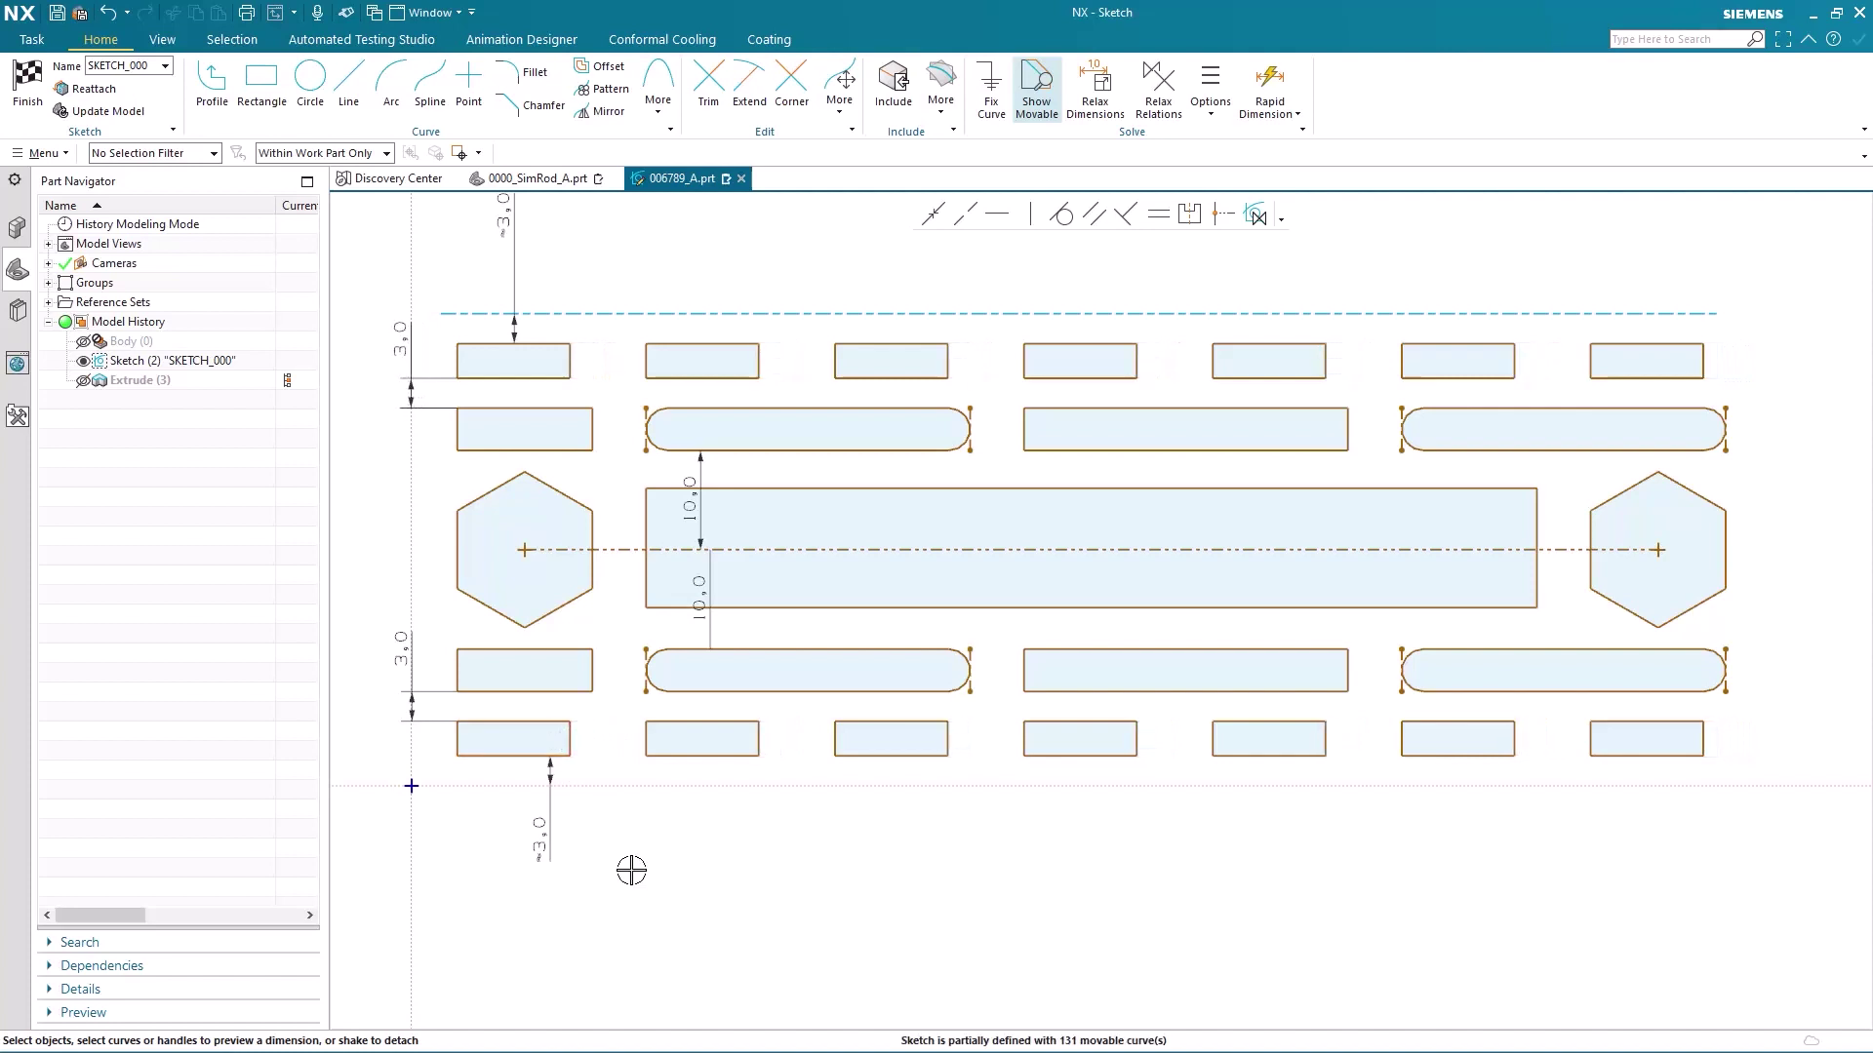
key(ctrl+z)
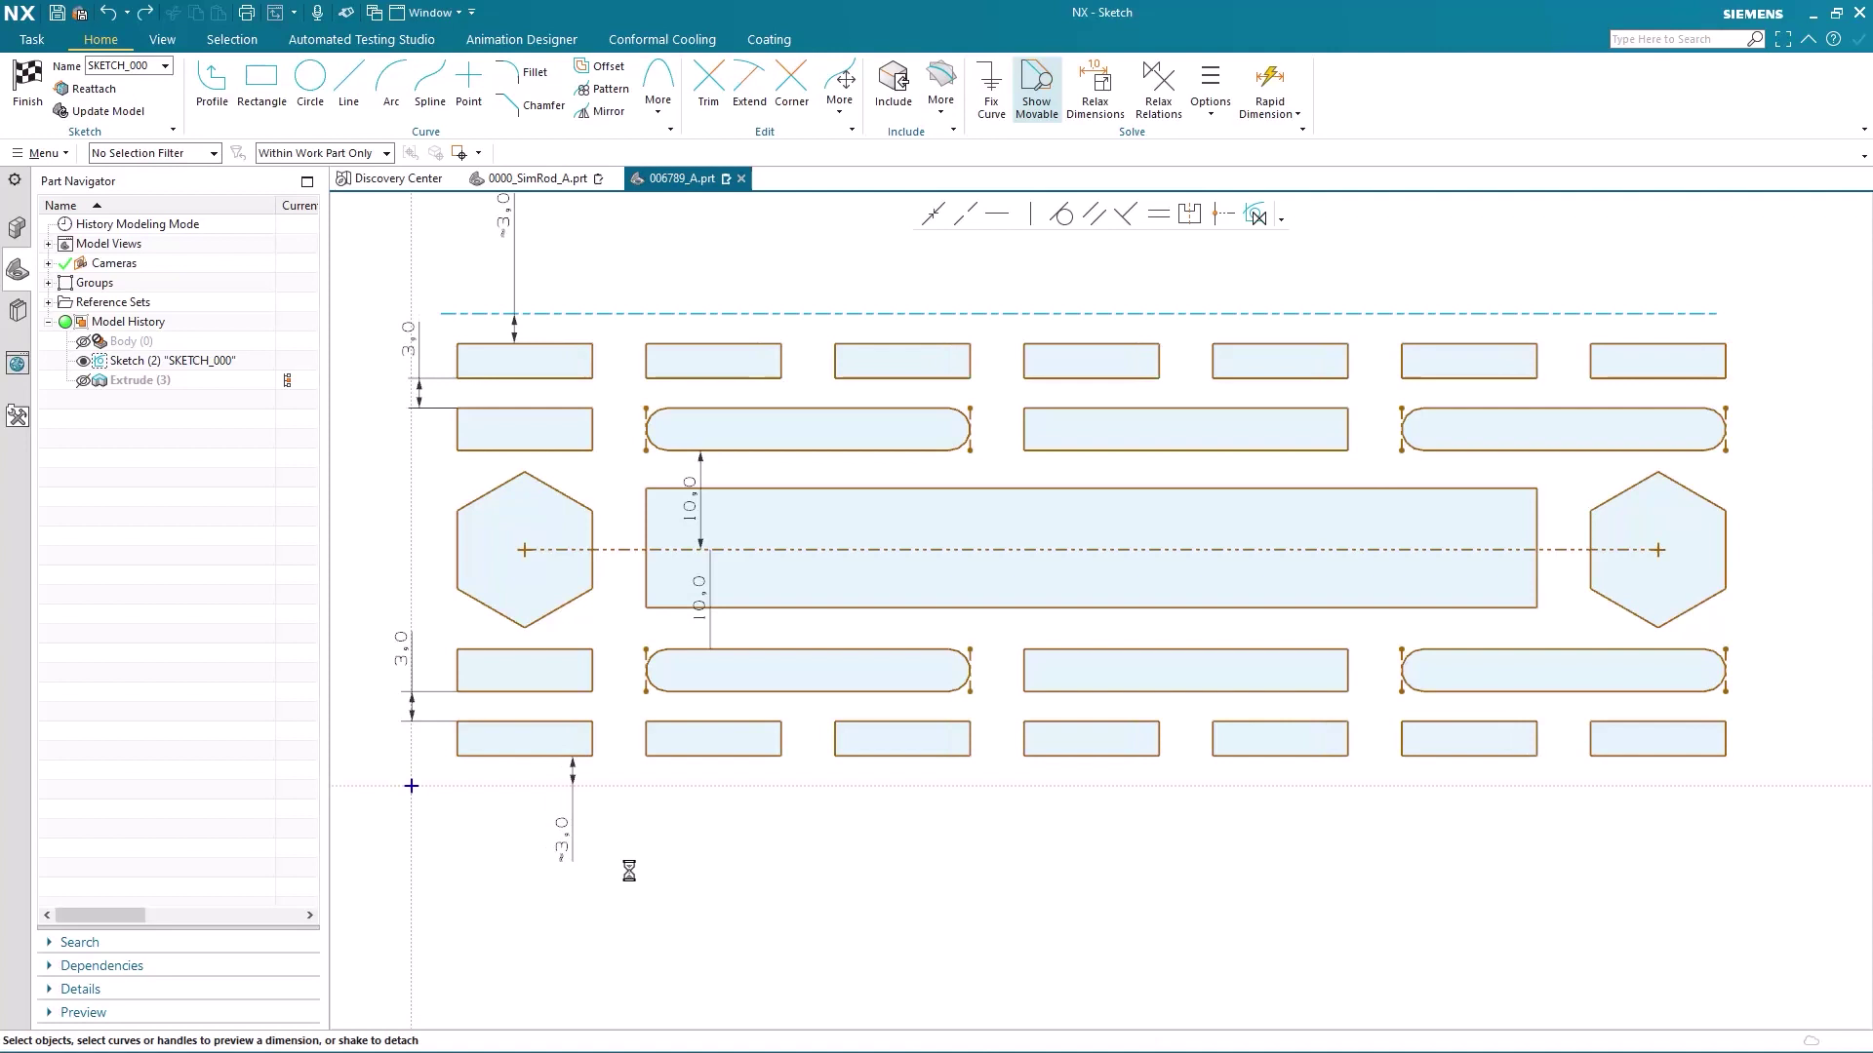
Step: Re-apply the pattern with Input Curves relation scope and test-stretch the bottom-left rectangle
double_click(738, 757)
click(298, 712)
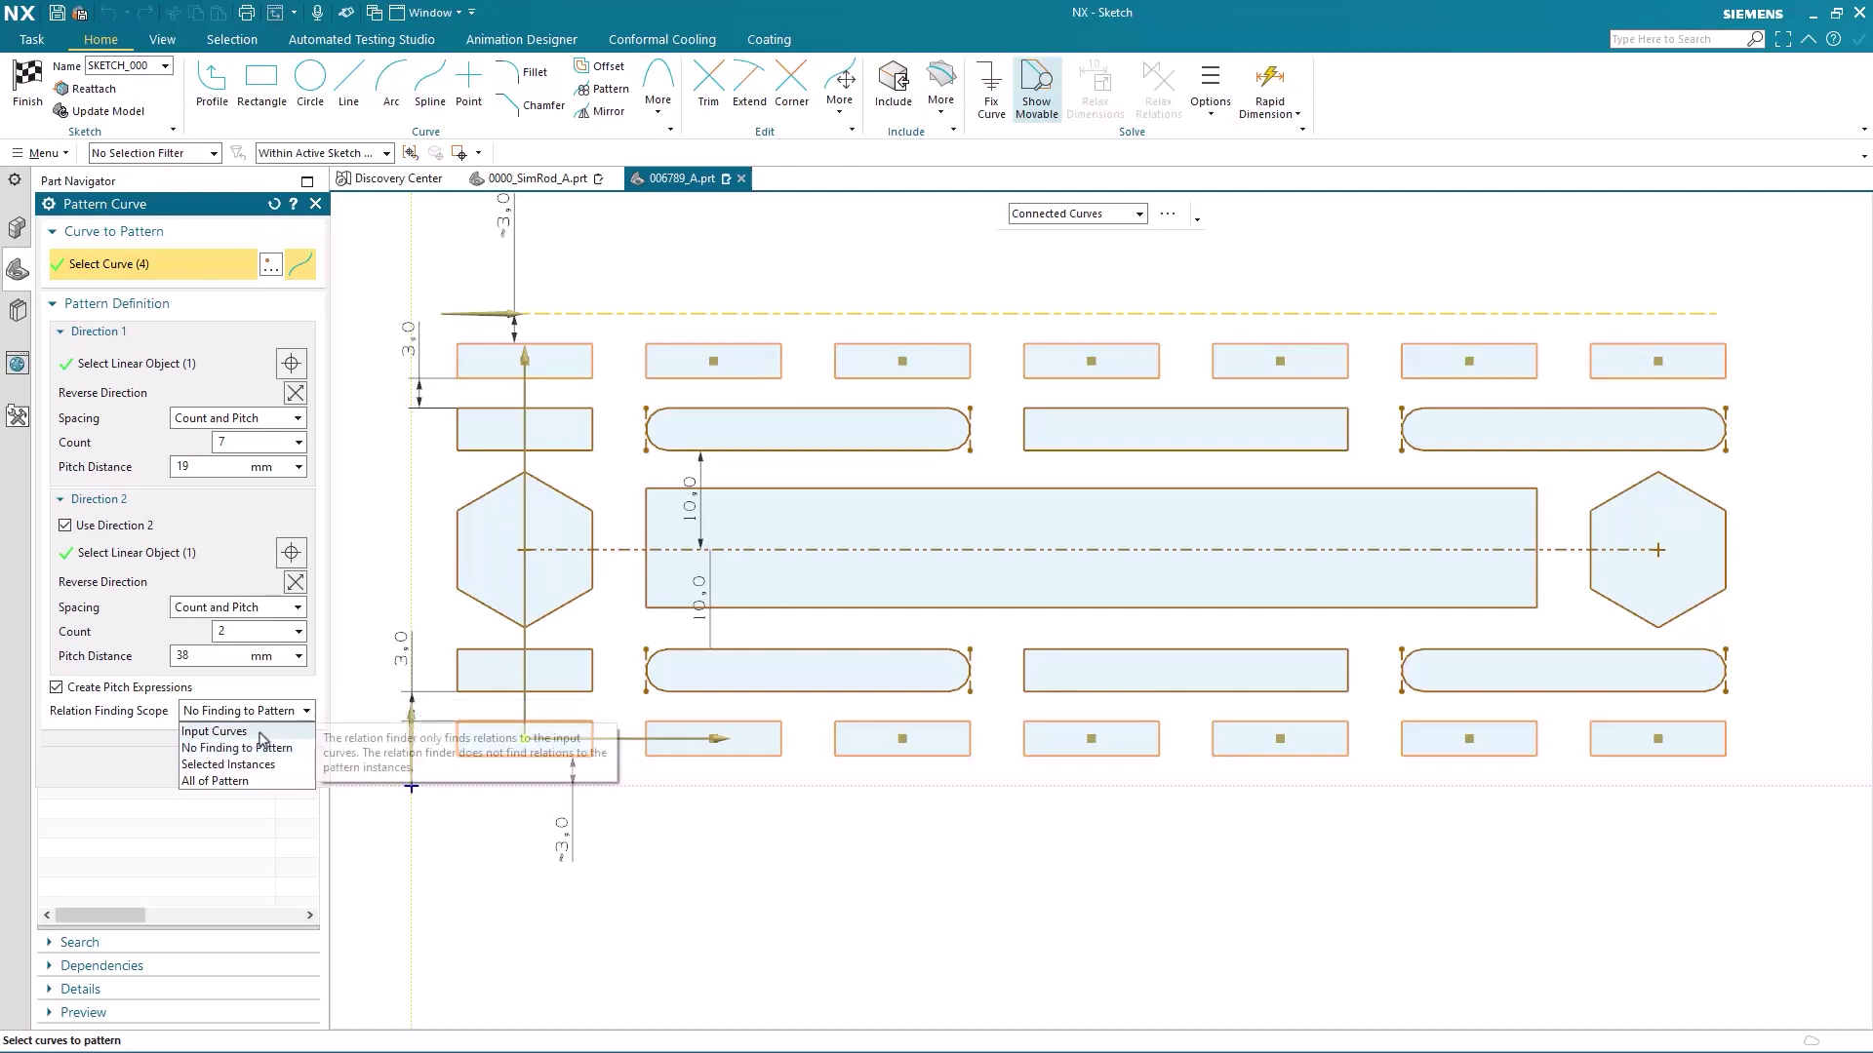
click(213, 731)
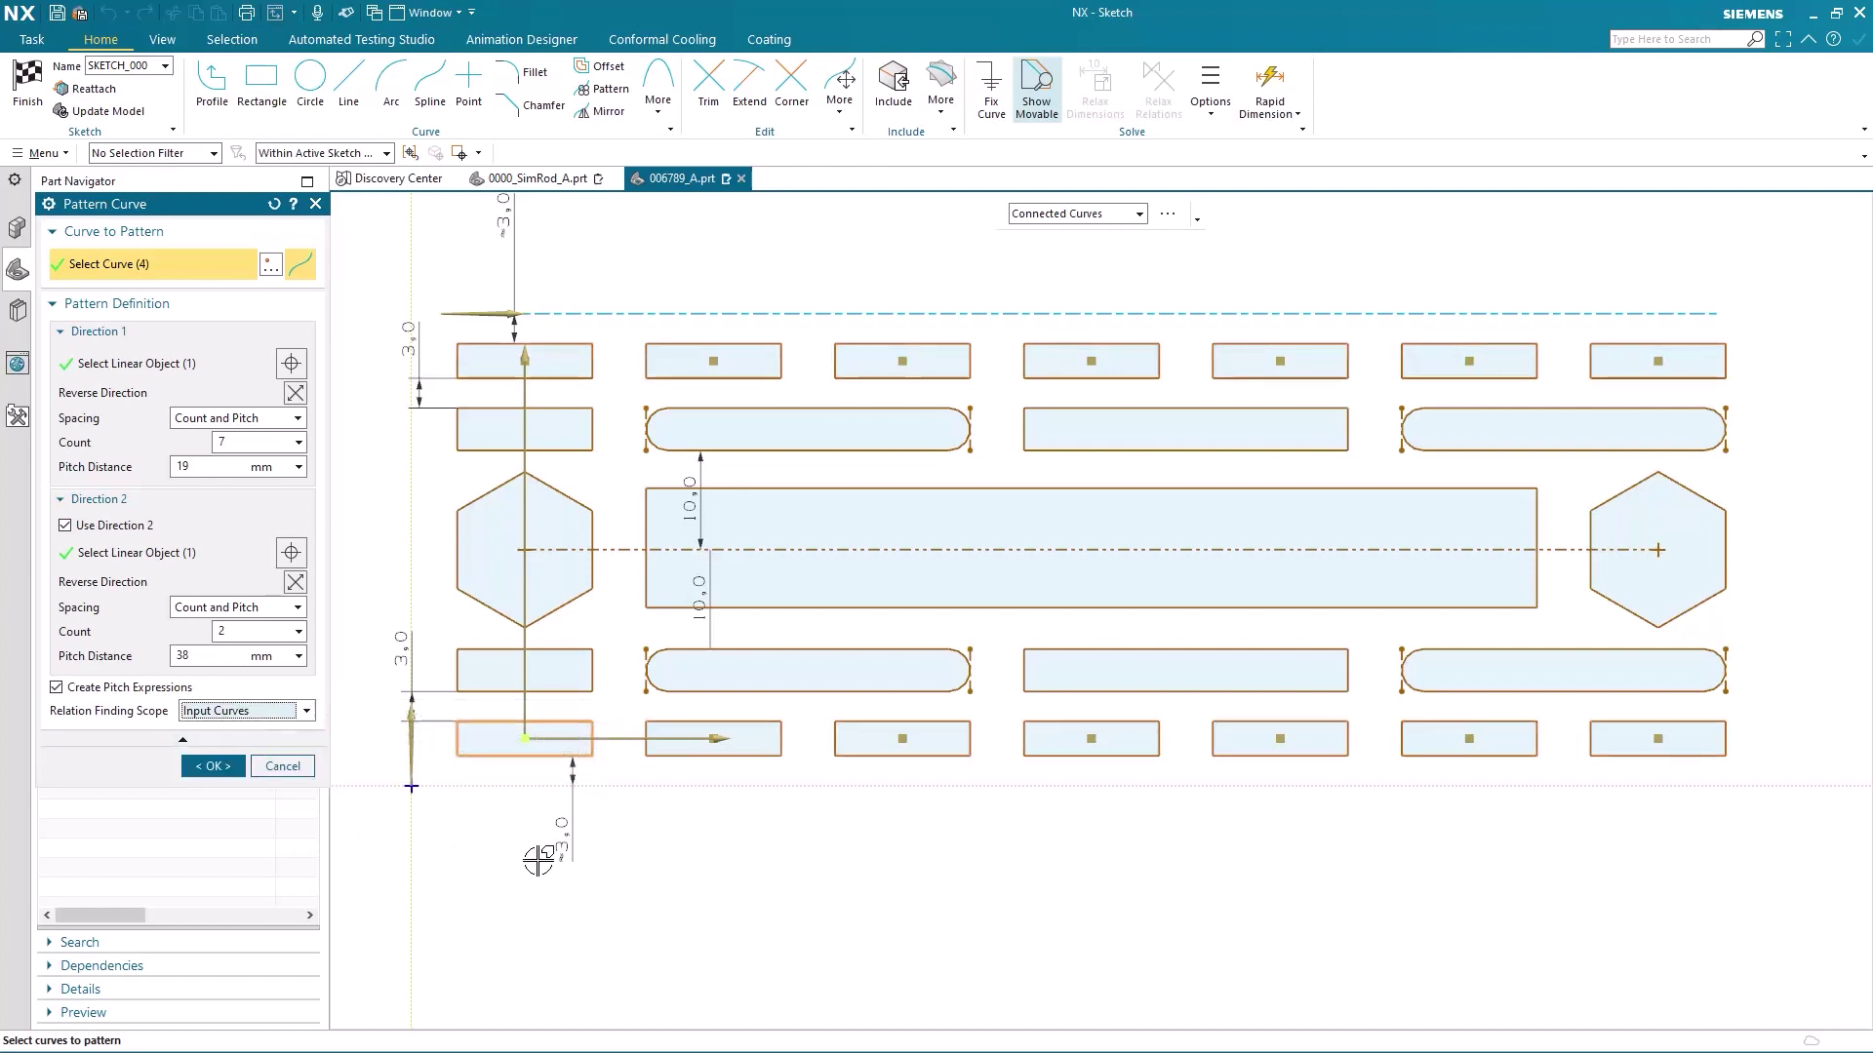
click(213, 767)
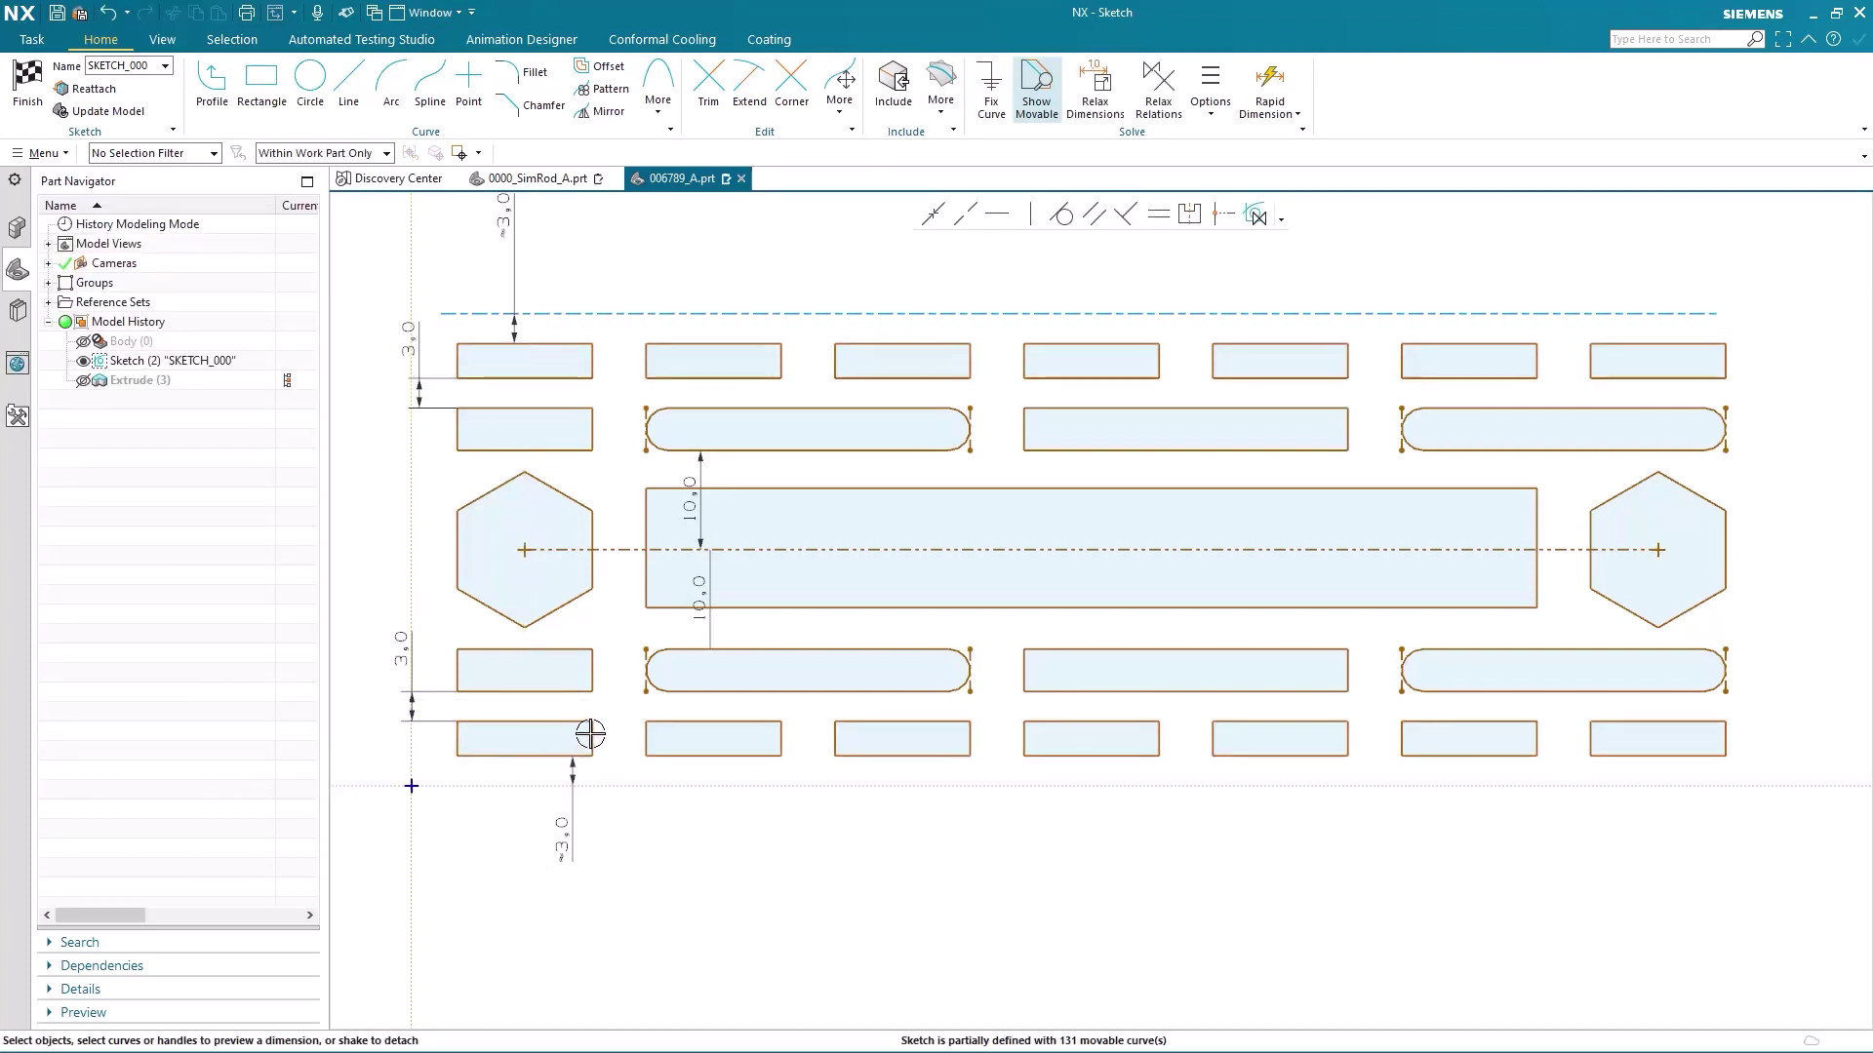
mouse_move(595, 733)
mouse_down()
mouse_move(617, 735)
mouse_move(547, 744)
mouse_move(608, 743)
mouse_move(584, 744)
mouse_up()
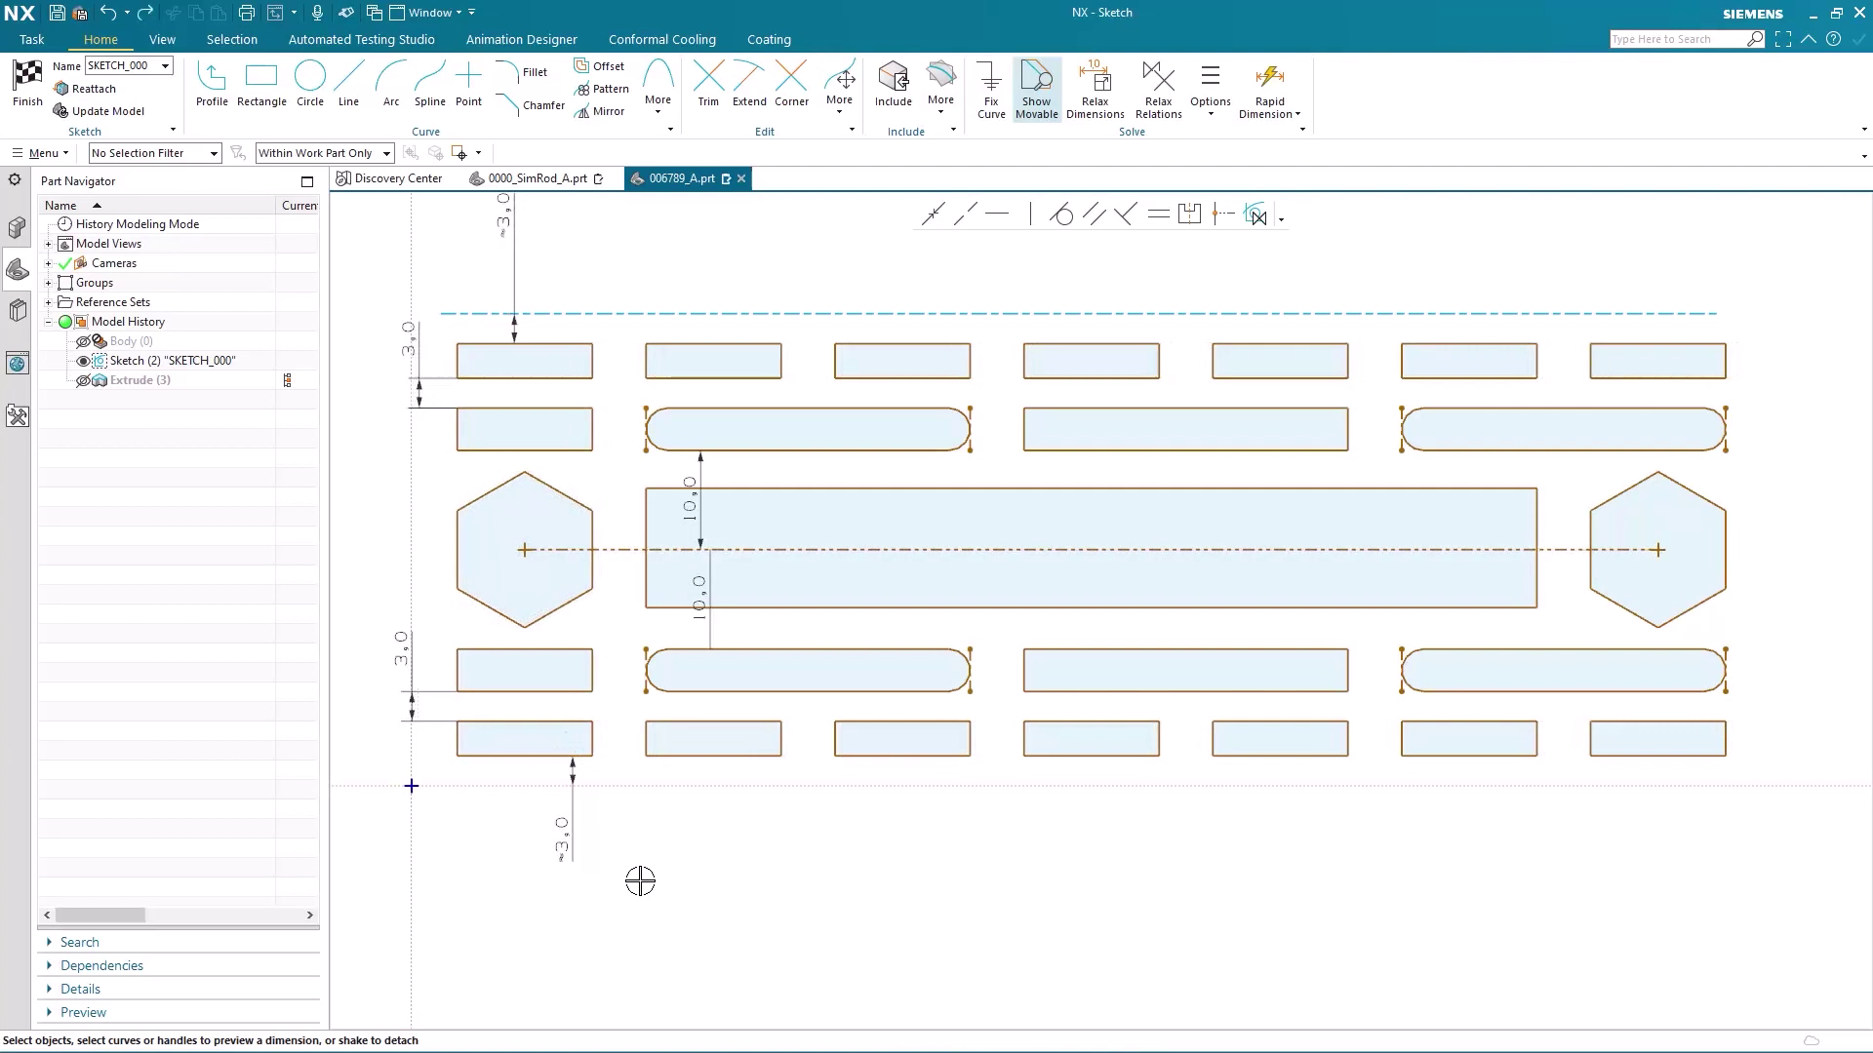
drag(726, 756, 709, 845)
Step: Use Selected Instances scope with two picked instances, then widen the bottom-left rectangle rightward
click(307, 712)
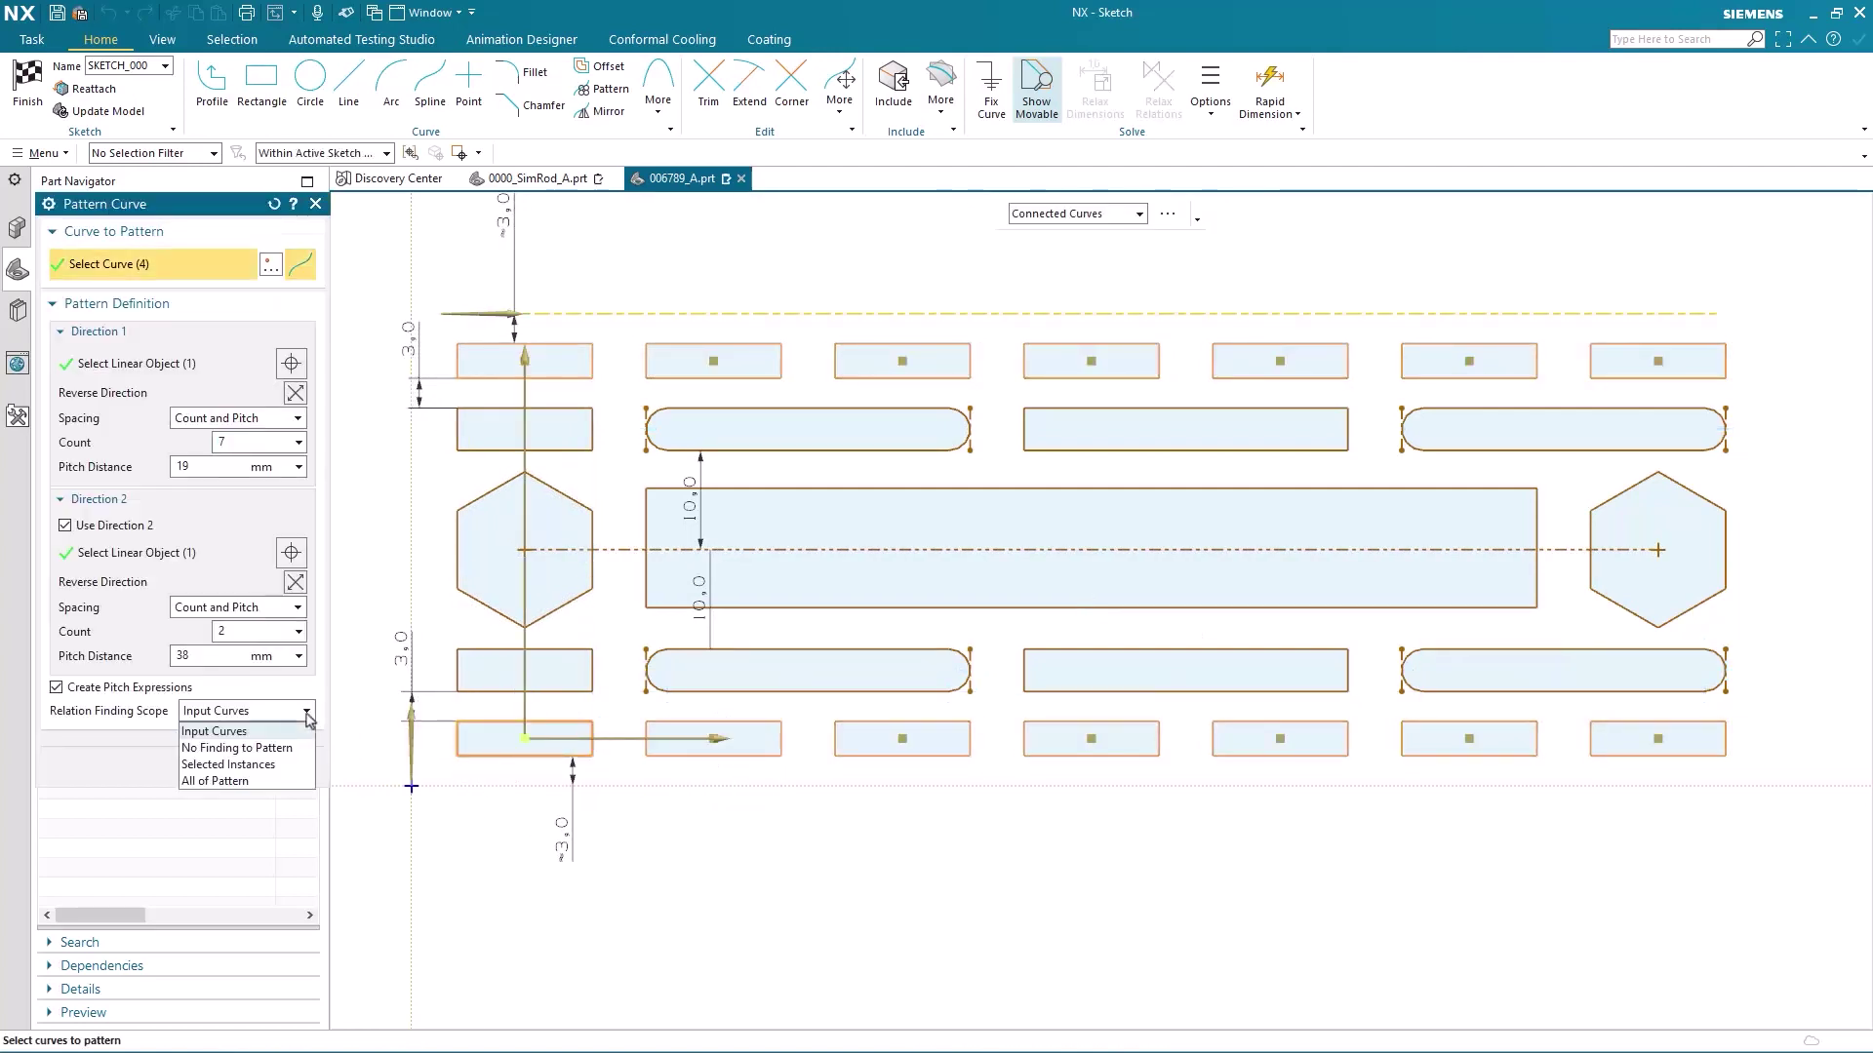
click(271, 763)
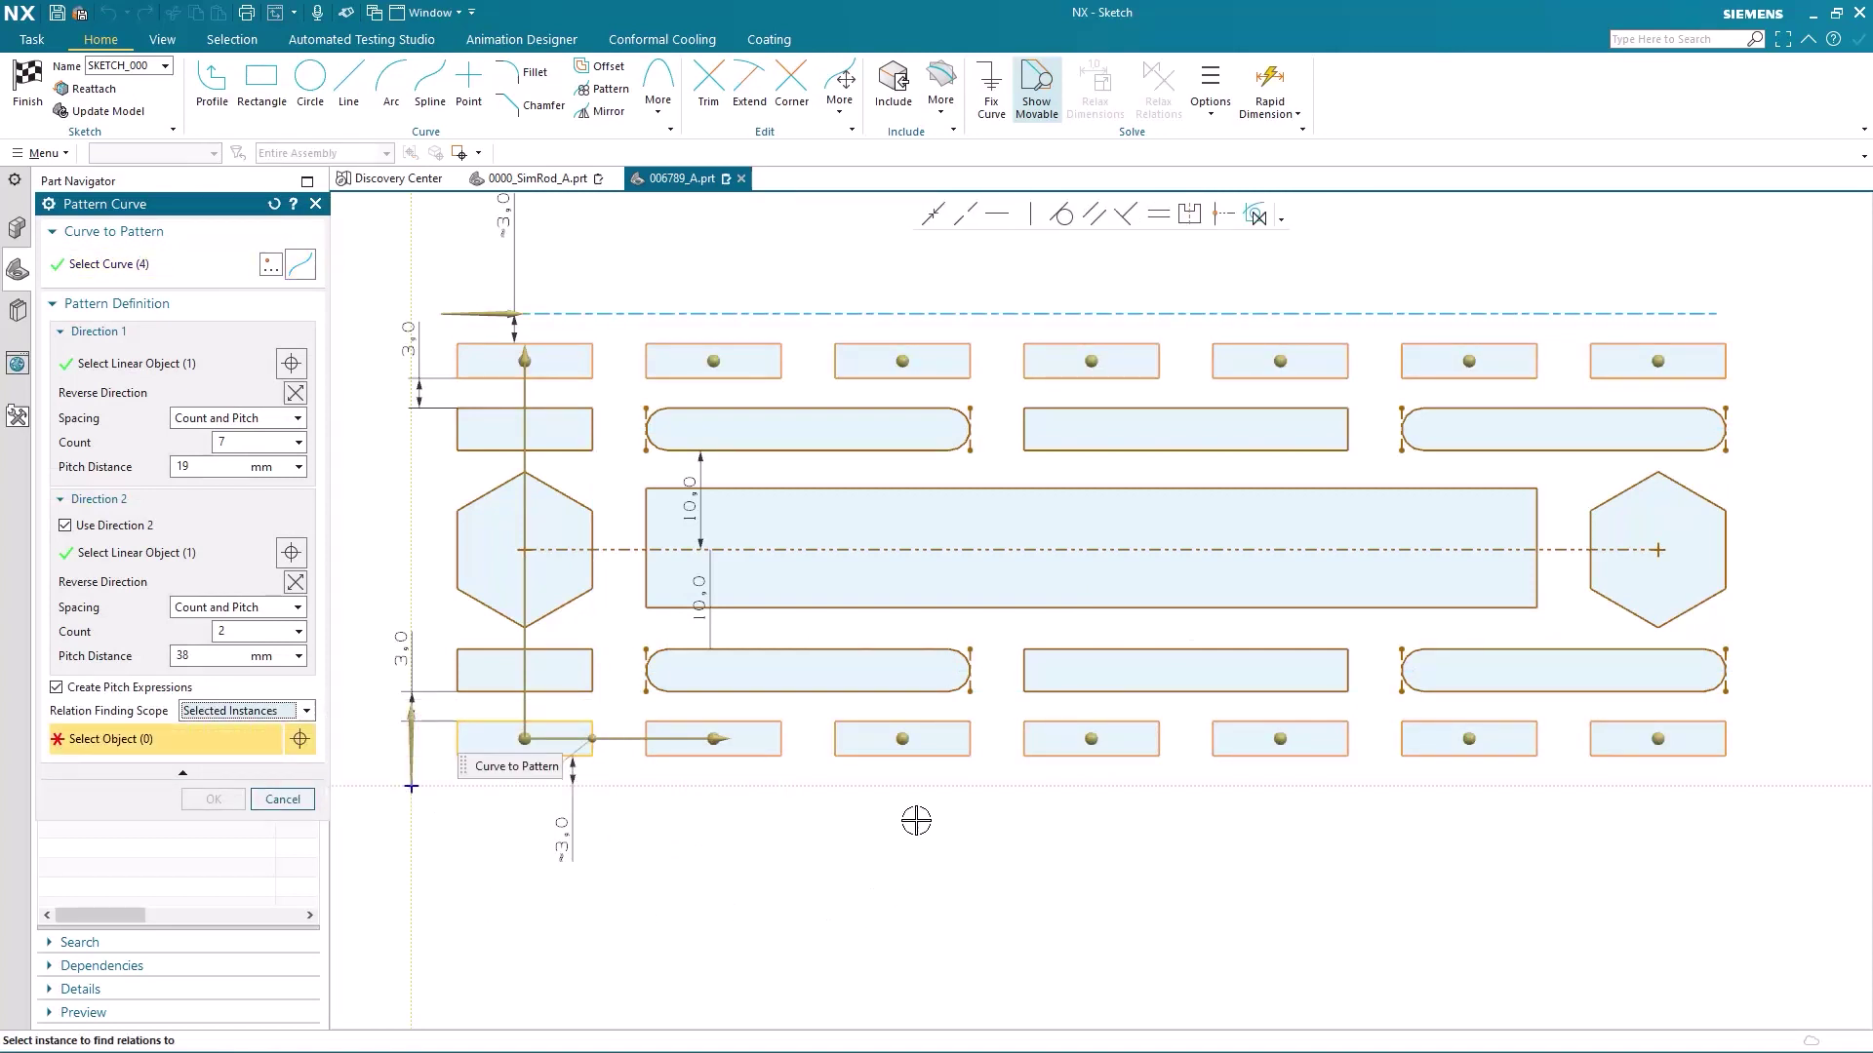
click(902, 742)
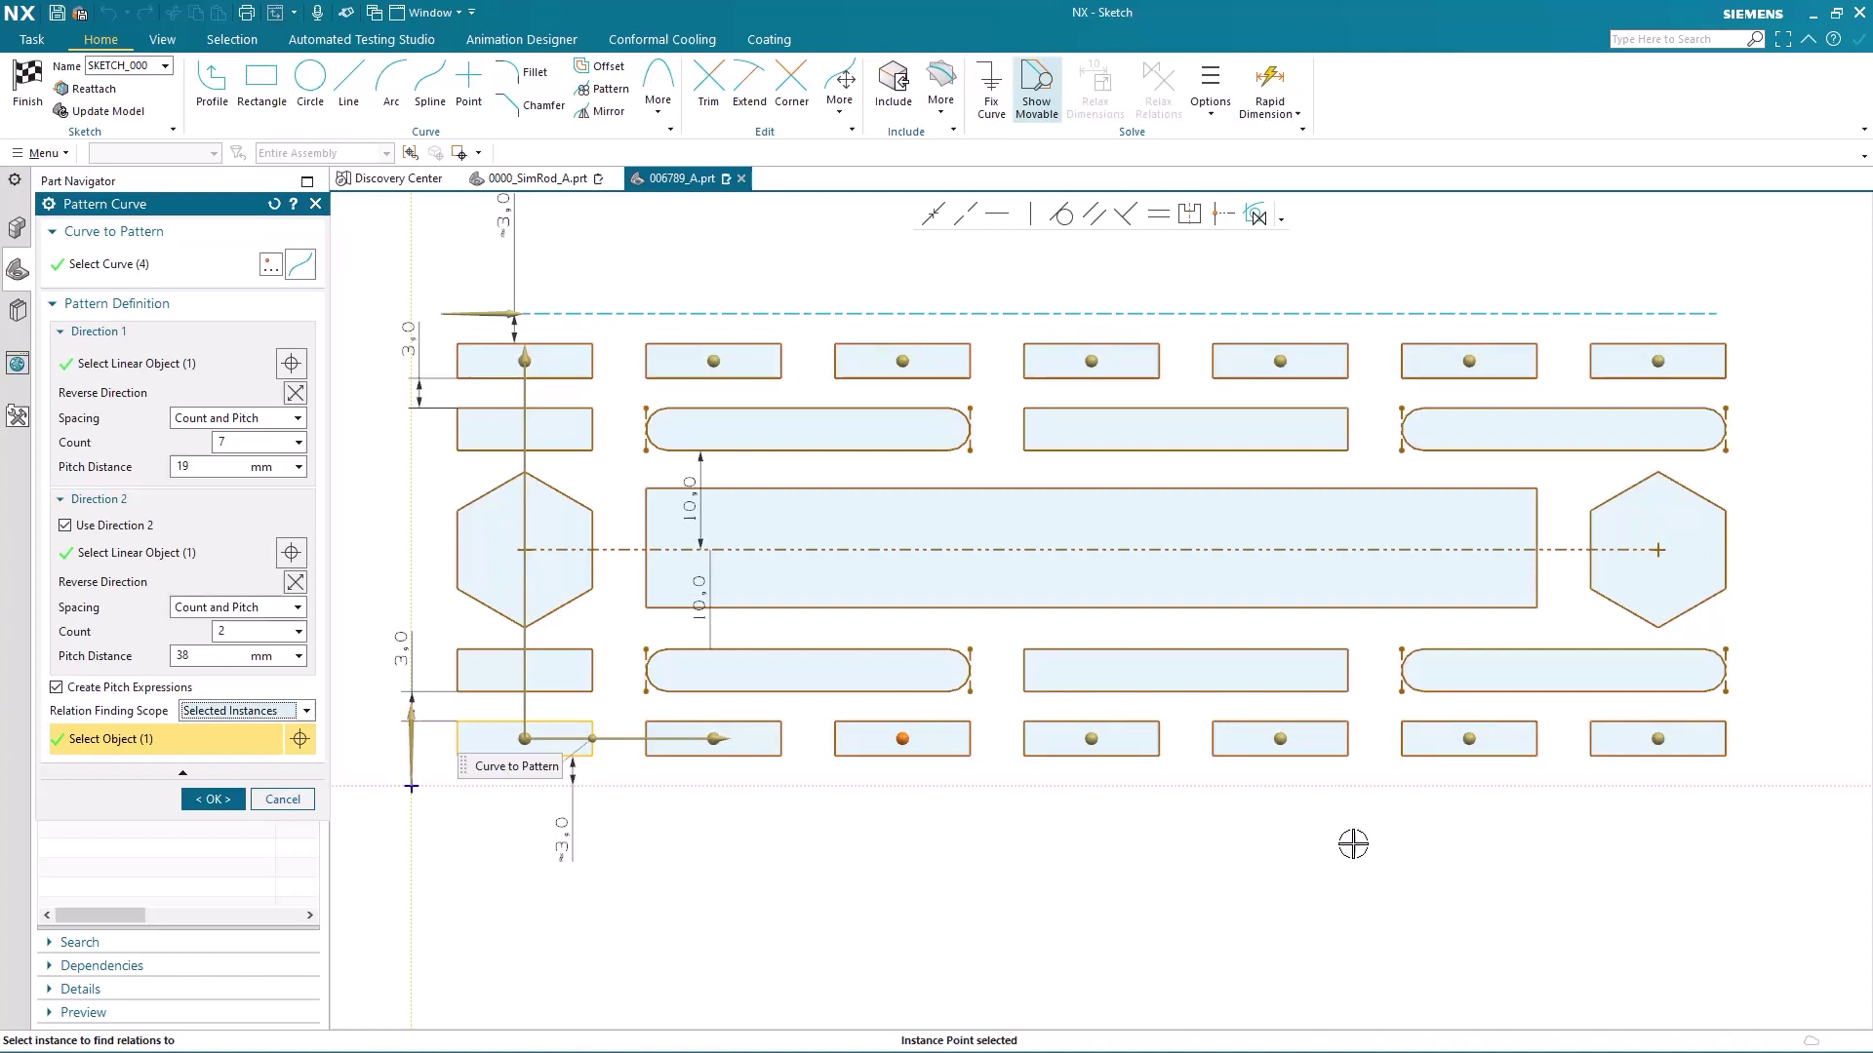
click(1658, 740)
click(212, 799)
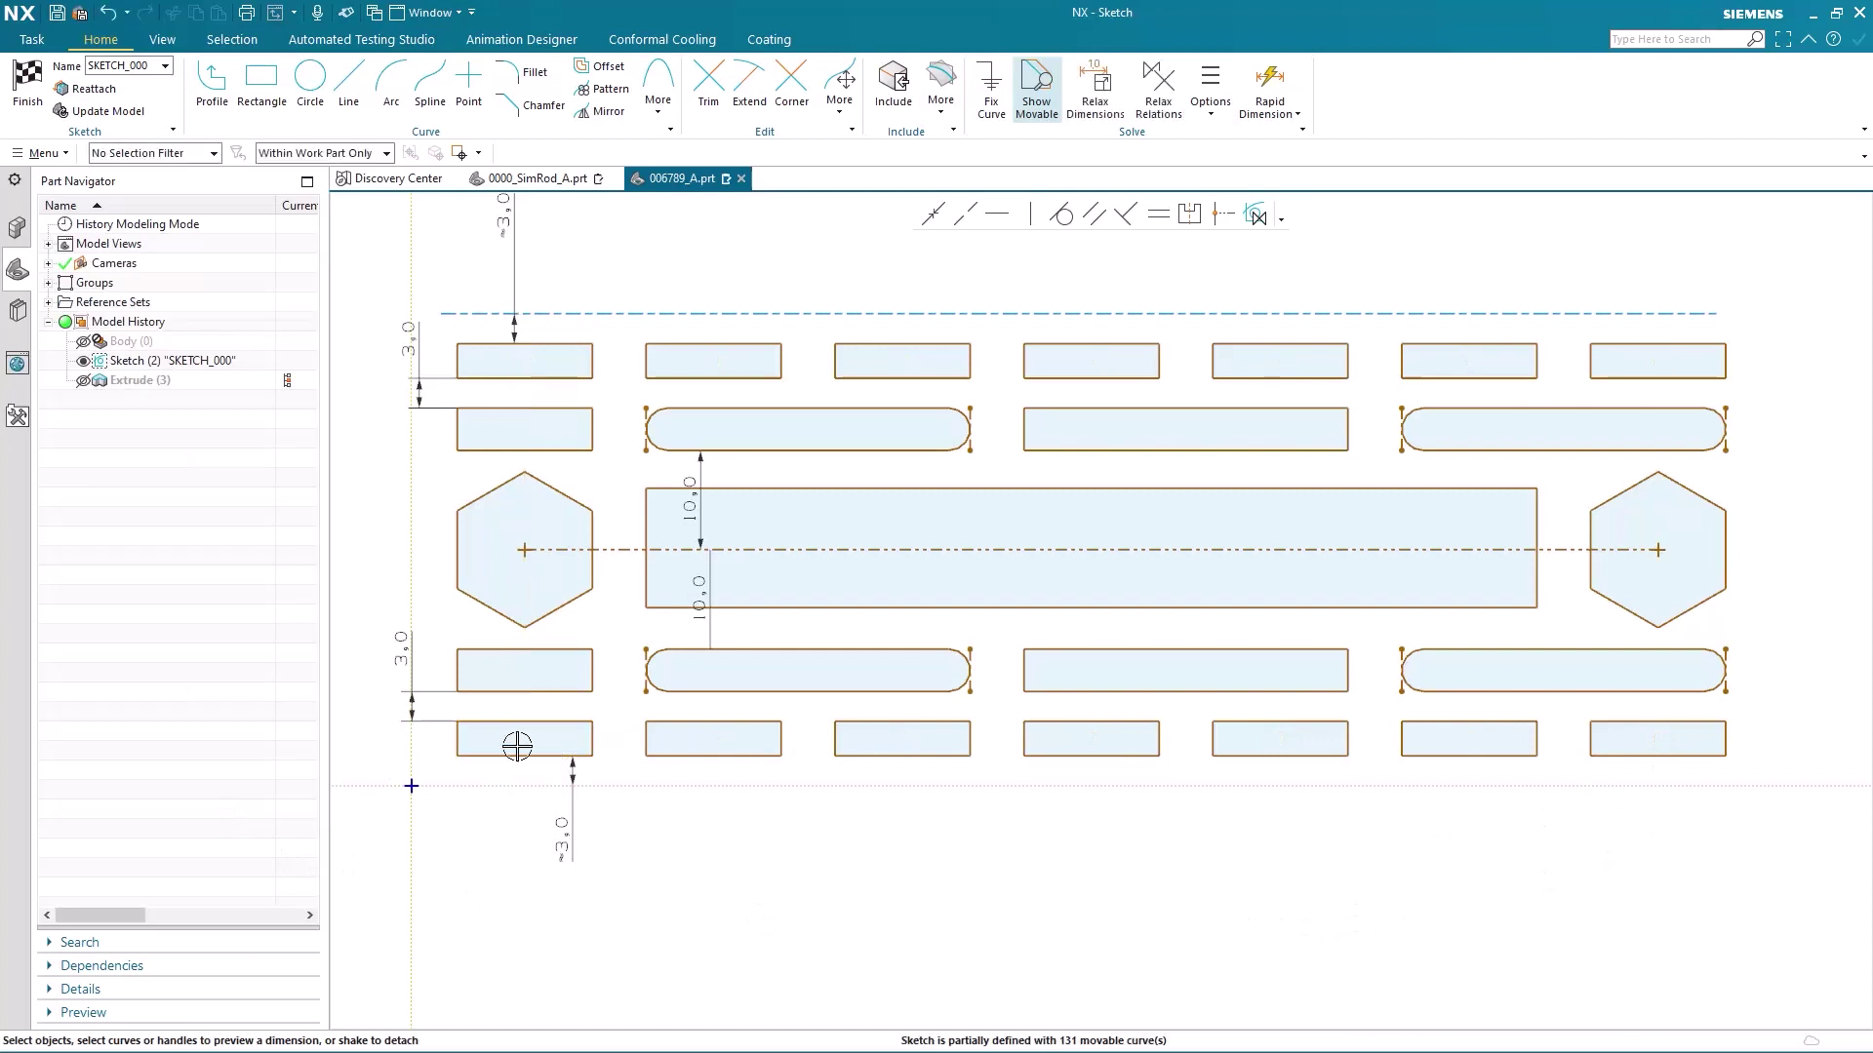
mouse_move(591, 739)
mouse_down()
mouse_move(621, 739)
mouse_move(518, 747)
mouse_move(630, 752)
mouse_up()
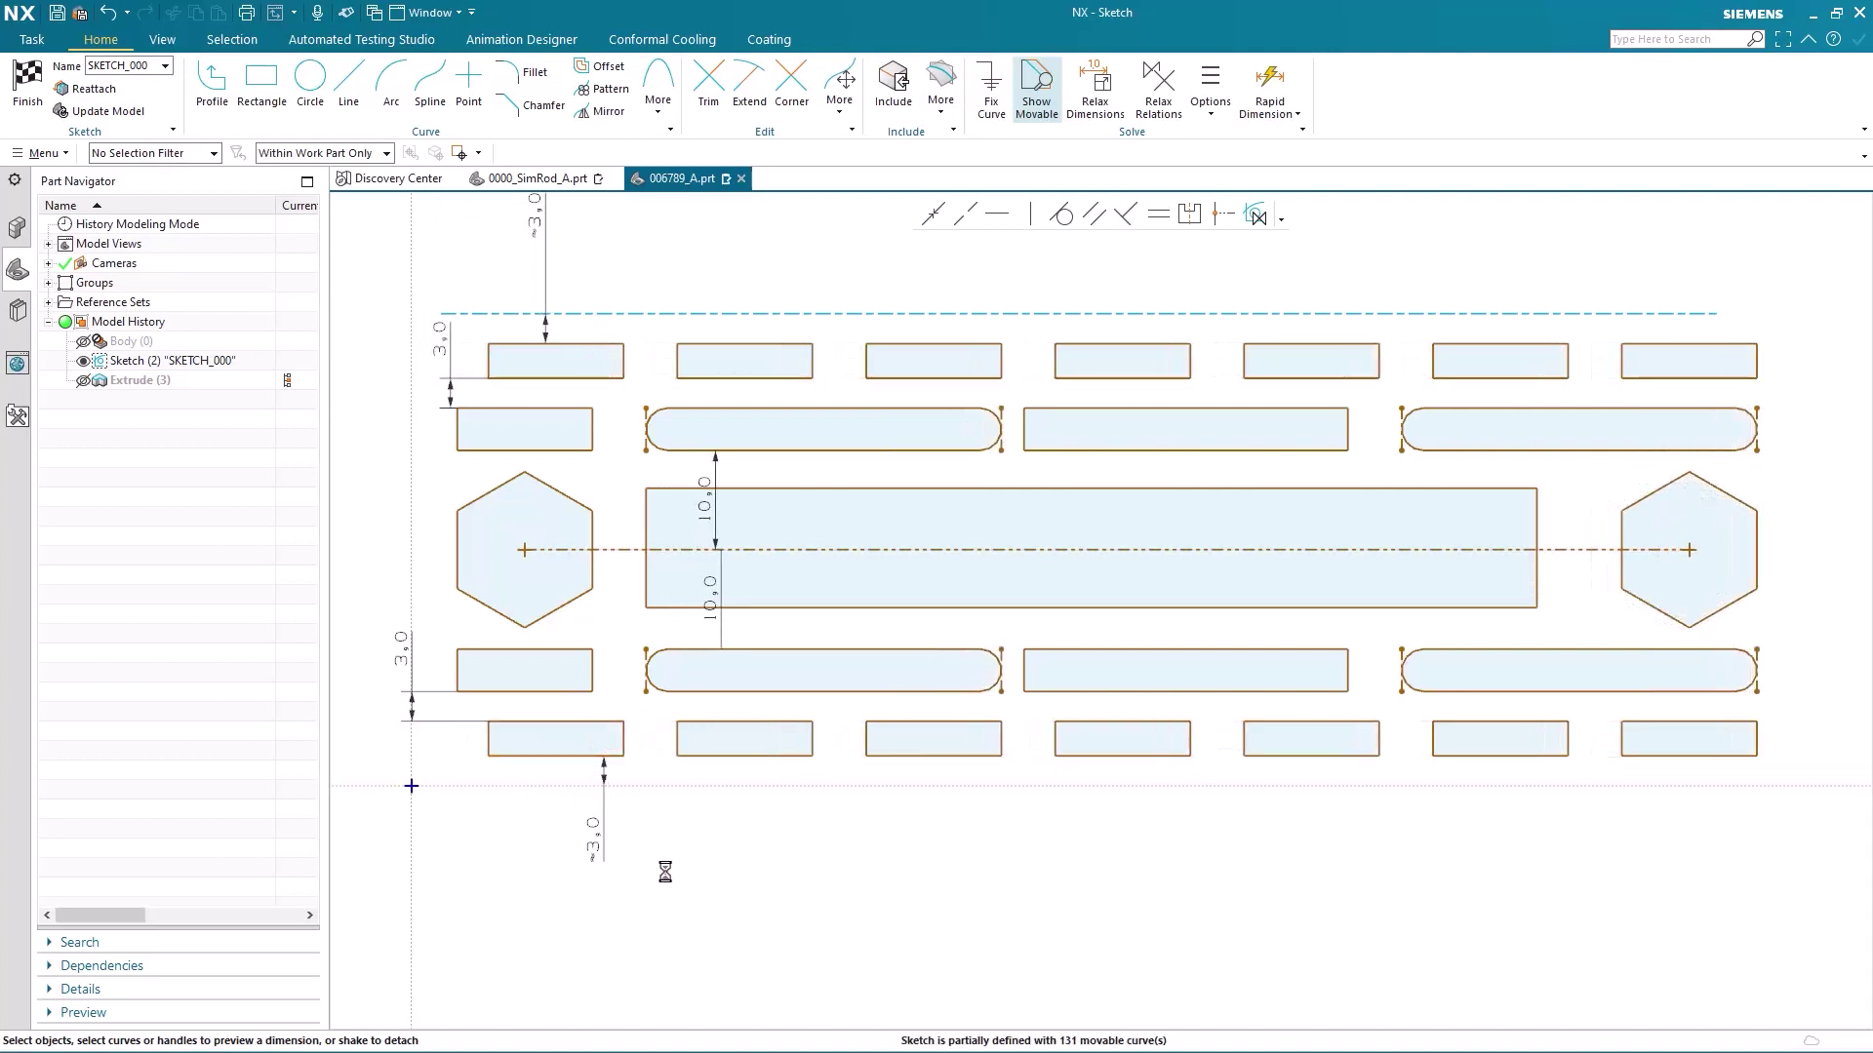
Step: Undo the resize, reset scope to All of Pattern, and widen the patterned shapes together
key(ctrl+z)
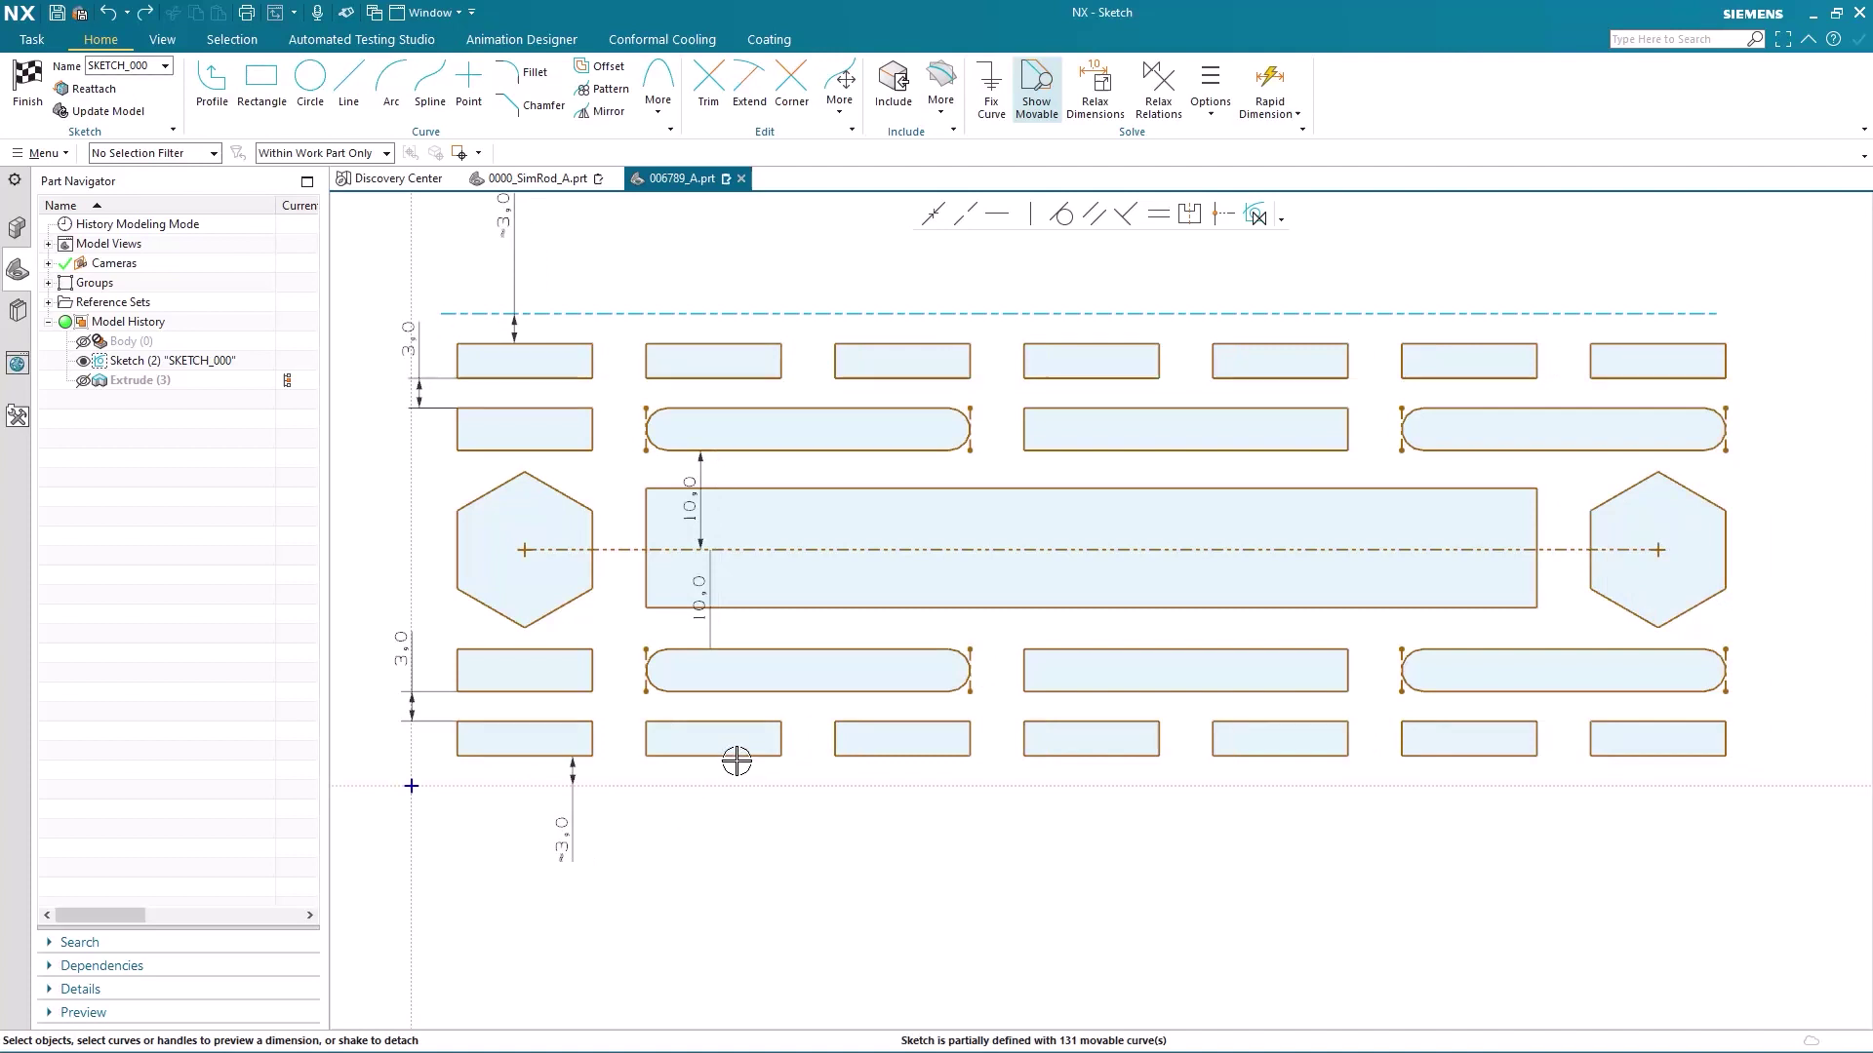
double_click(493, 755)
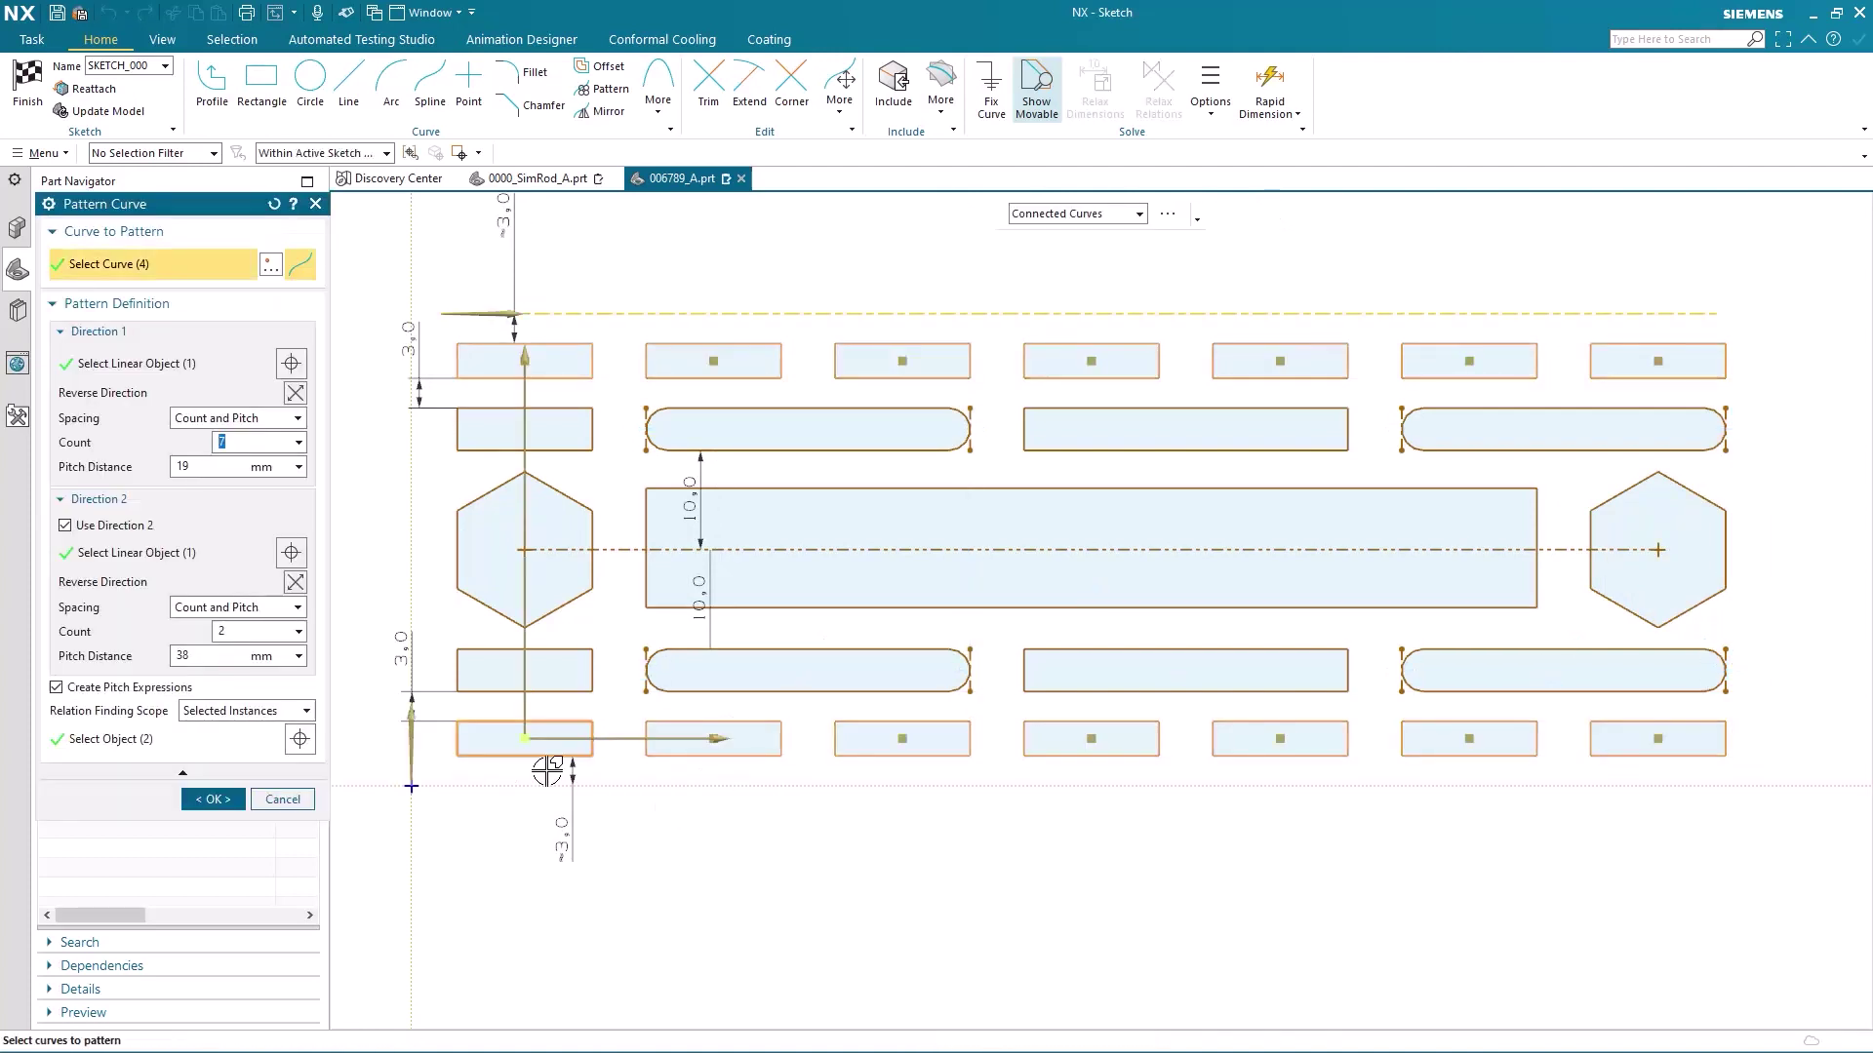
click(297, 714)
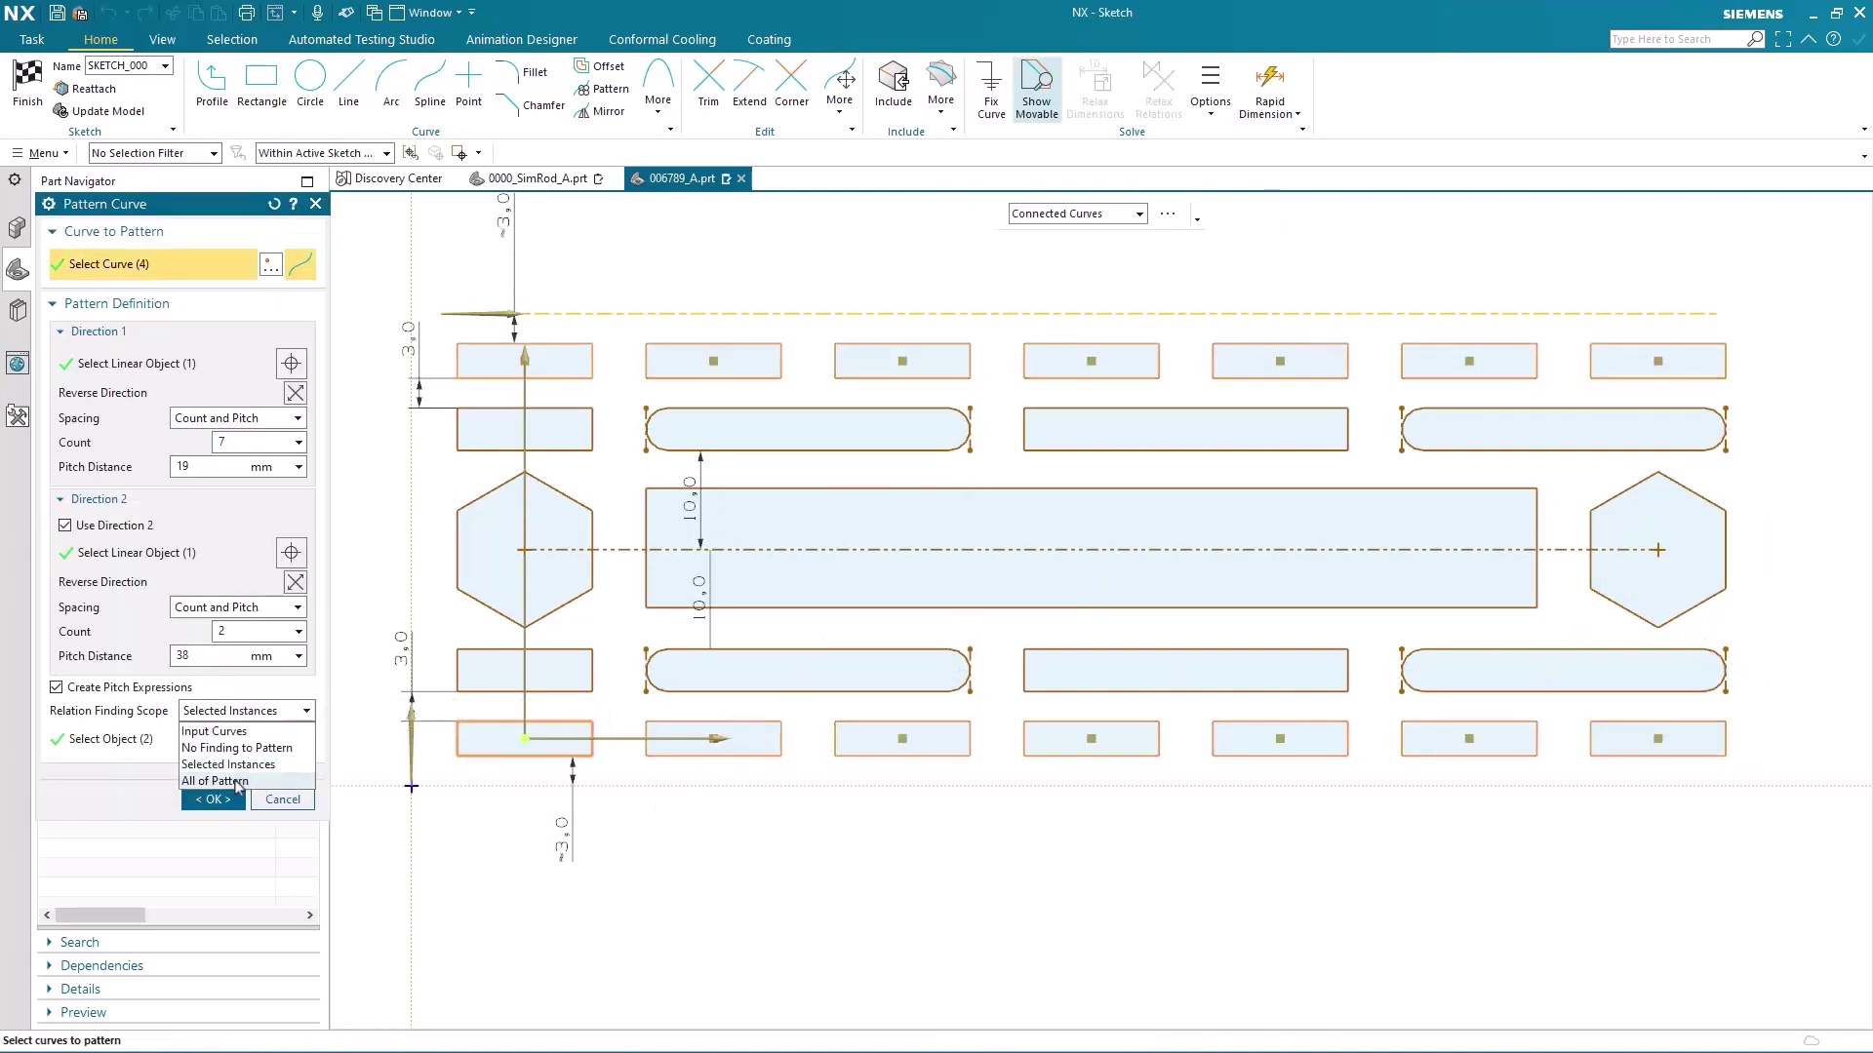
click(240, 780)
click(232, 769)
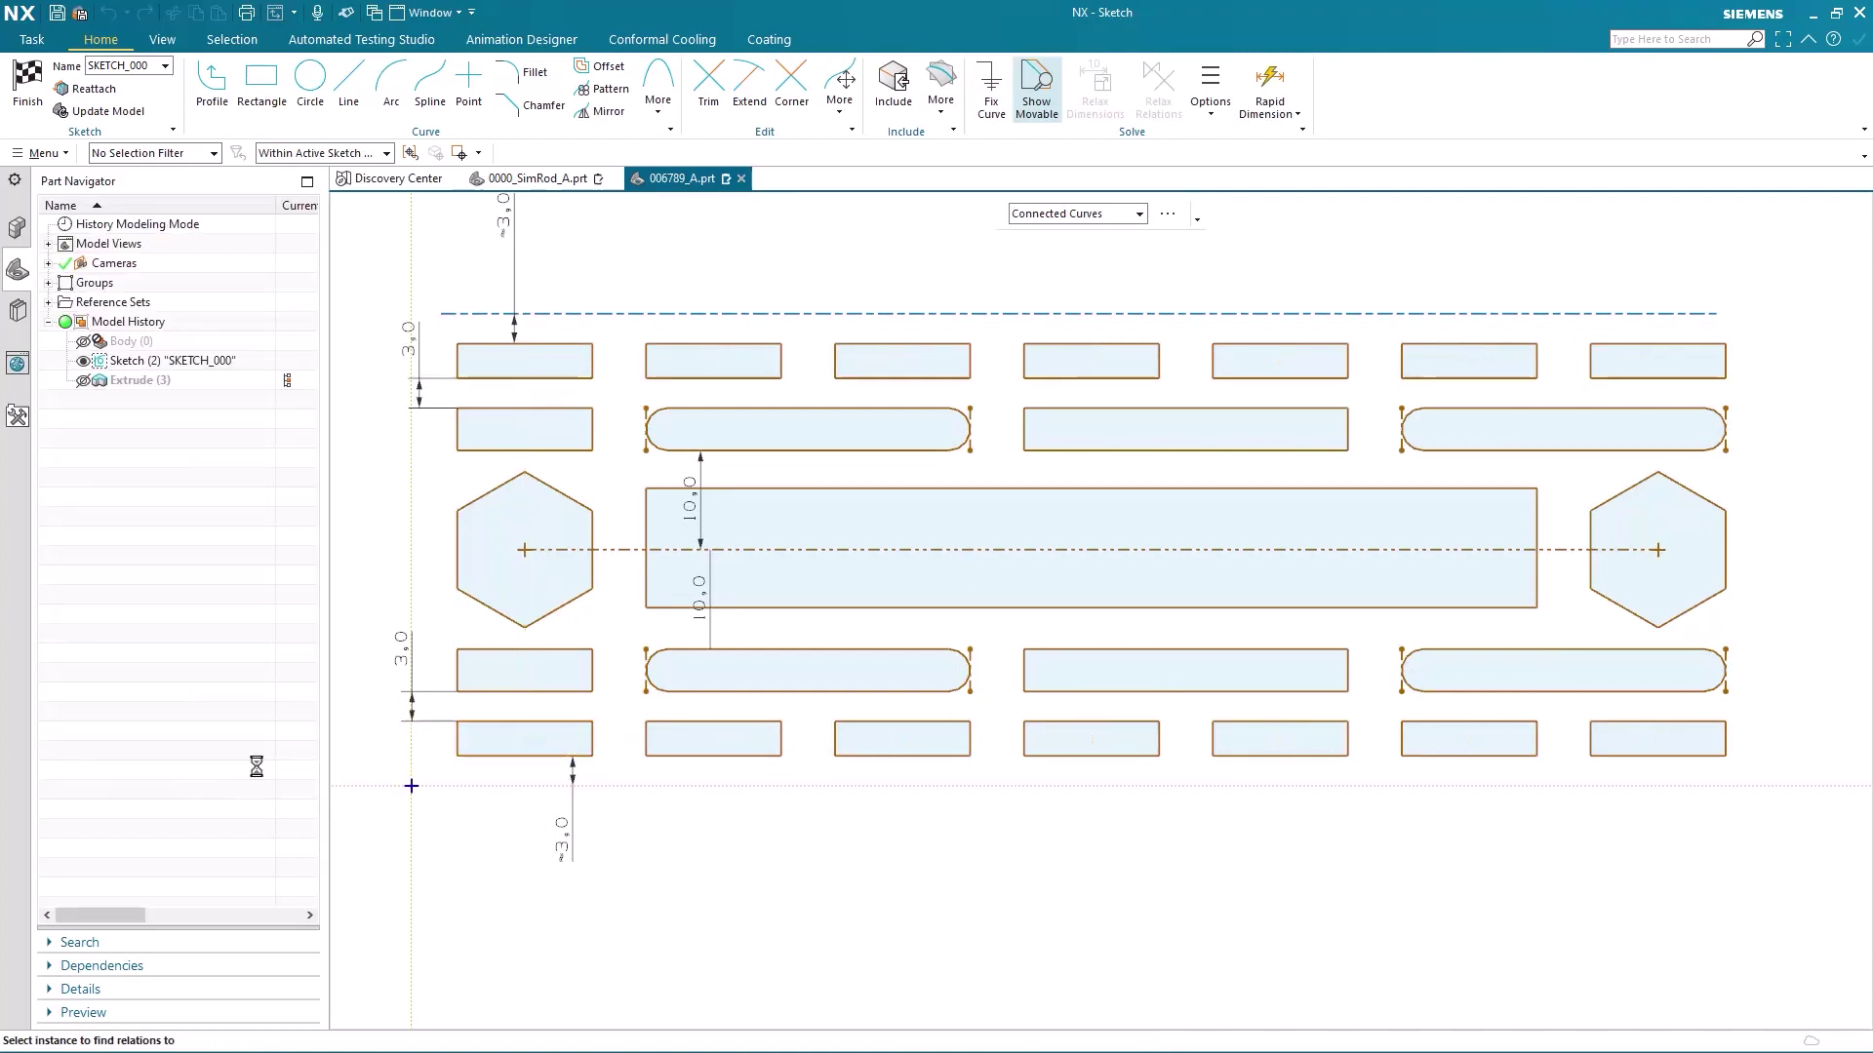
mouse_move(591, 733)
mouse_down()
mouse_move(547, 741)
mouse_move(577, 743)
mouse_up()
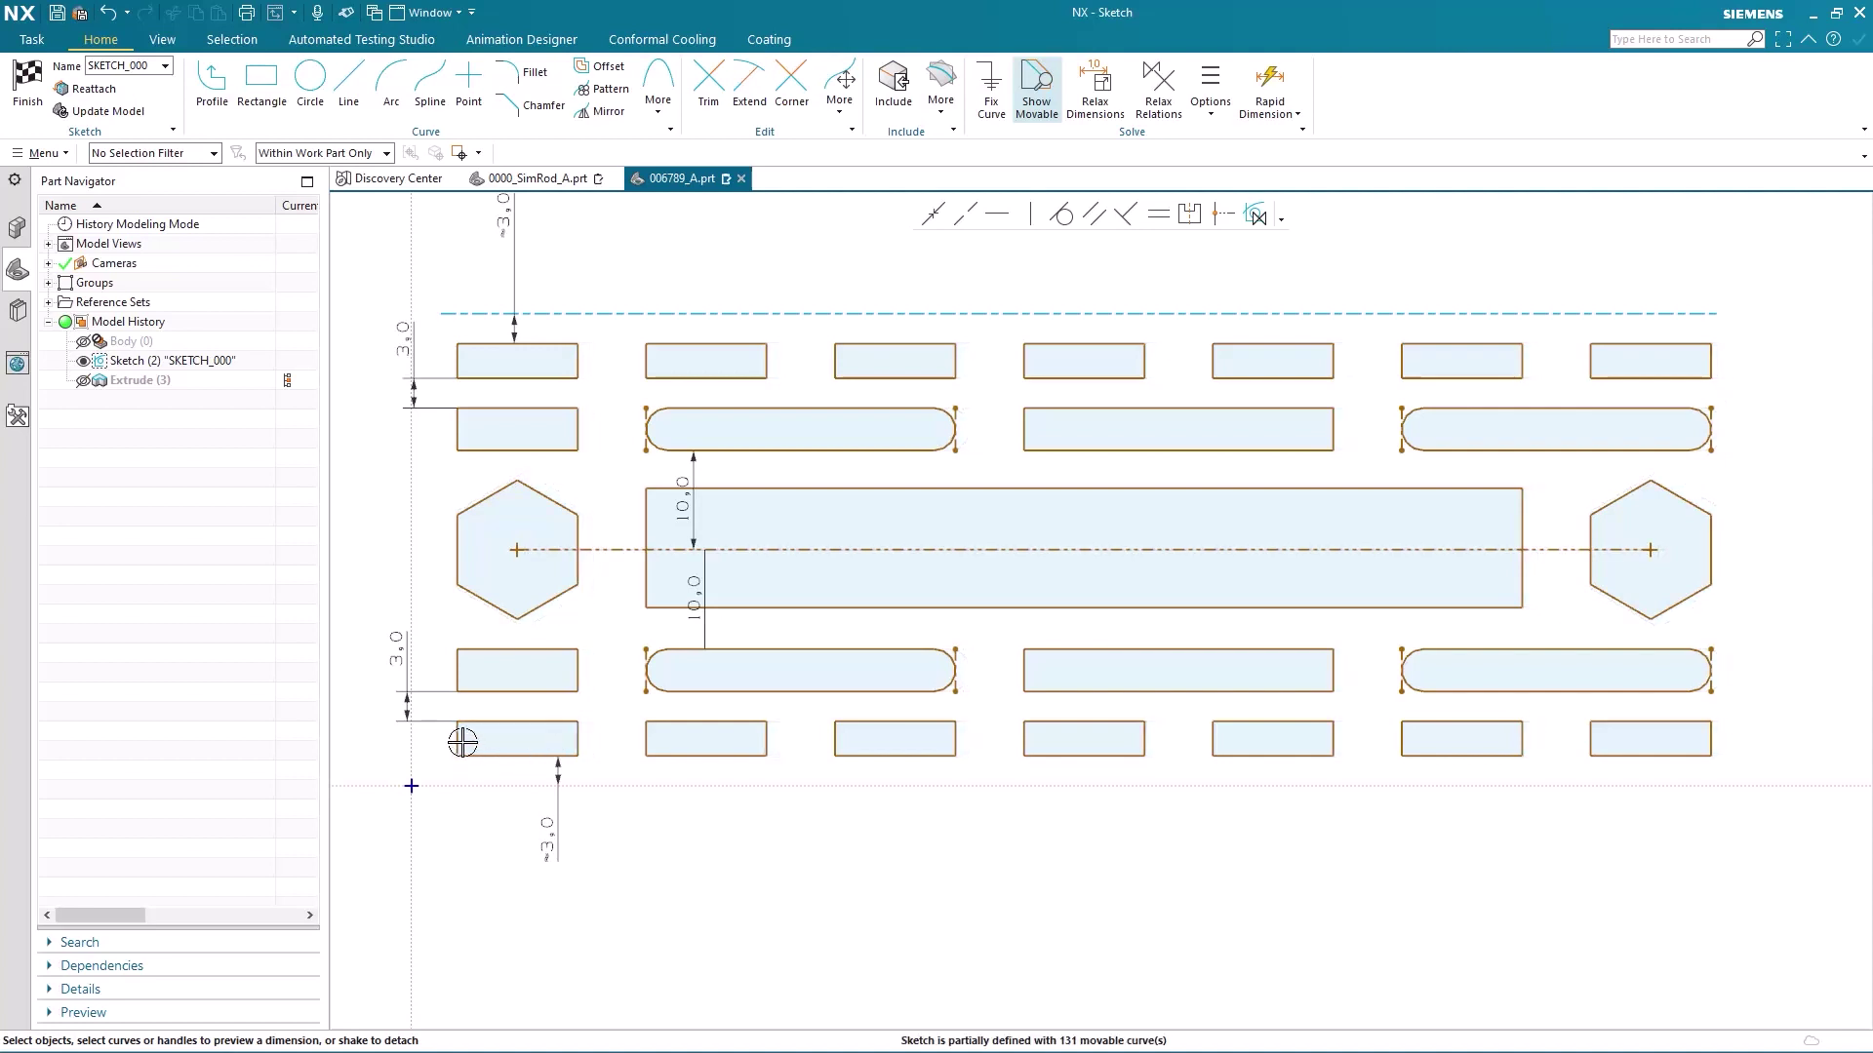
mouse_move(462, 742)
mouse_down()
mouse_move(435, 741)
mouse_move(470, 744)
mouse_up()
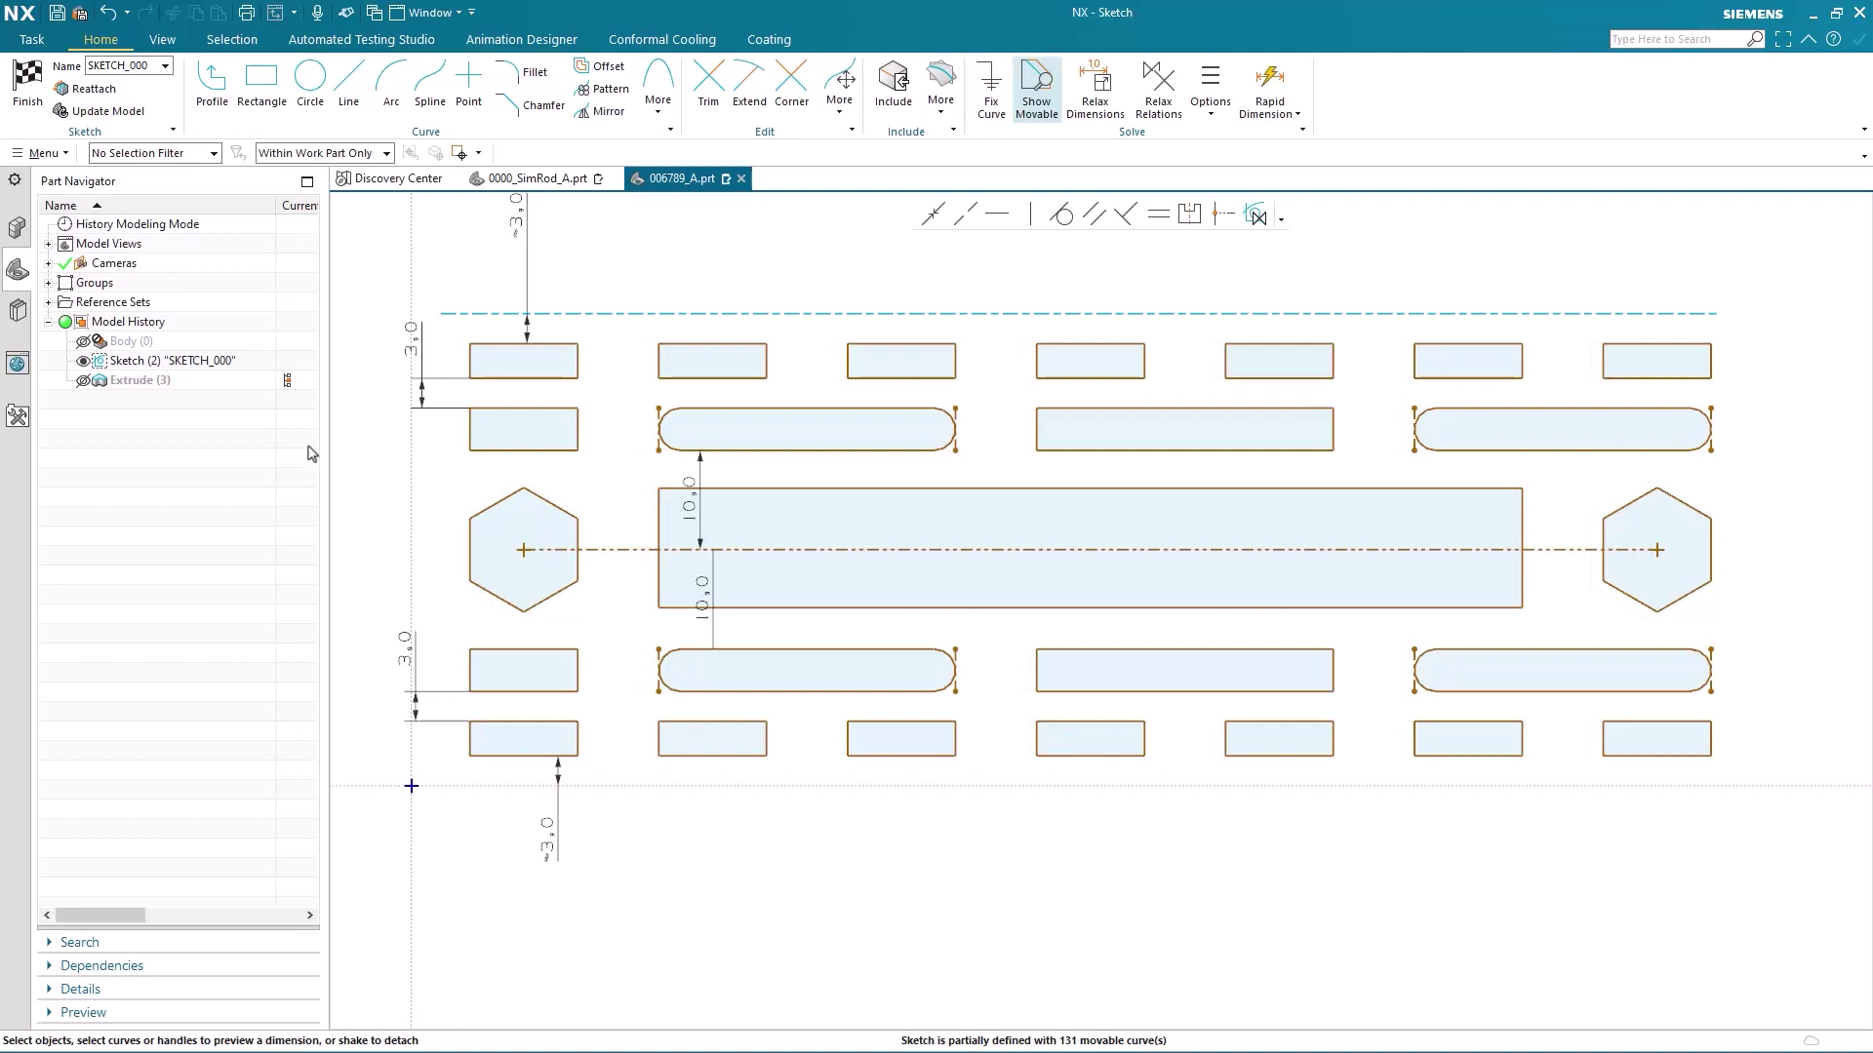
Step: Show the extruded body, update the model, finish the sketch, and view the pedal in trimetric
click(84, 341)
click(121, 111)
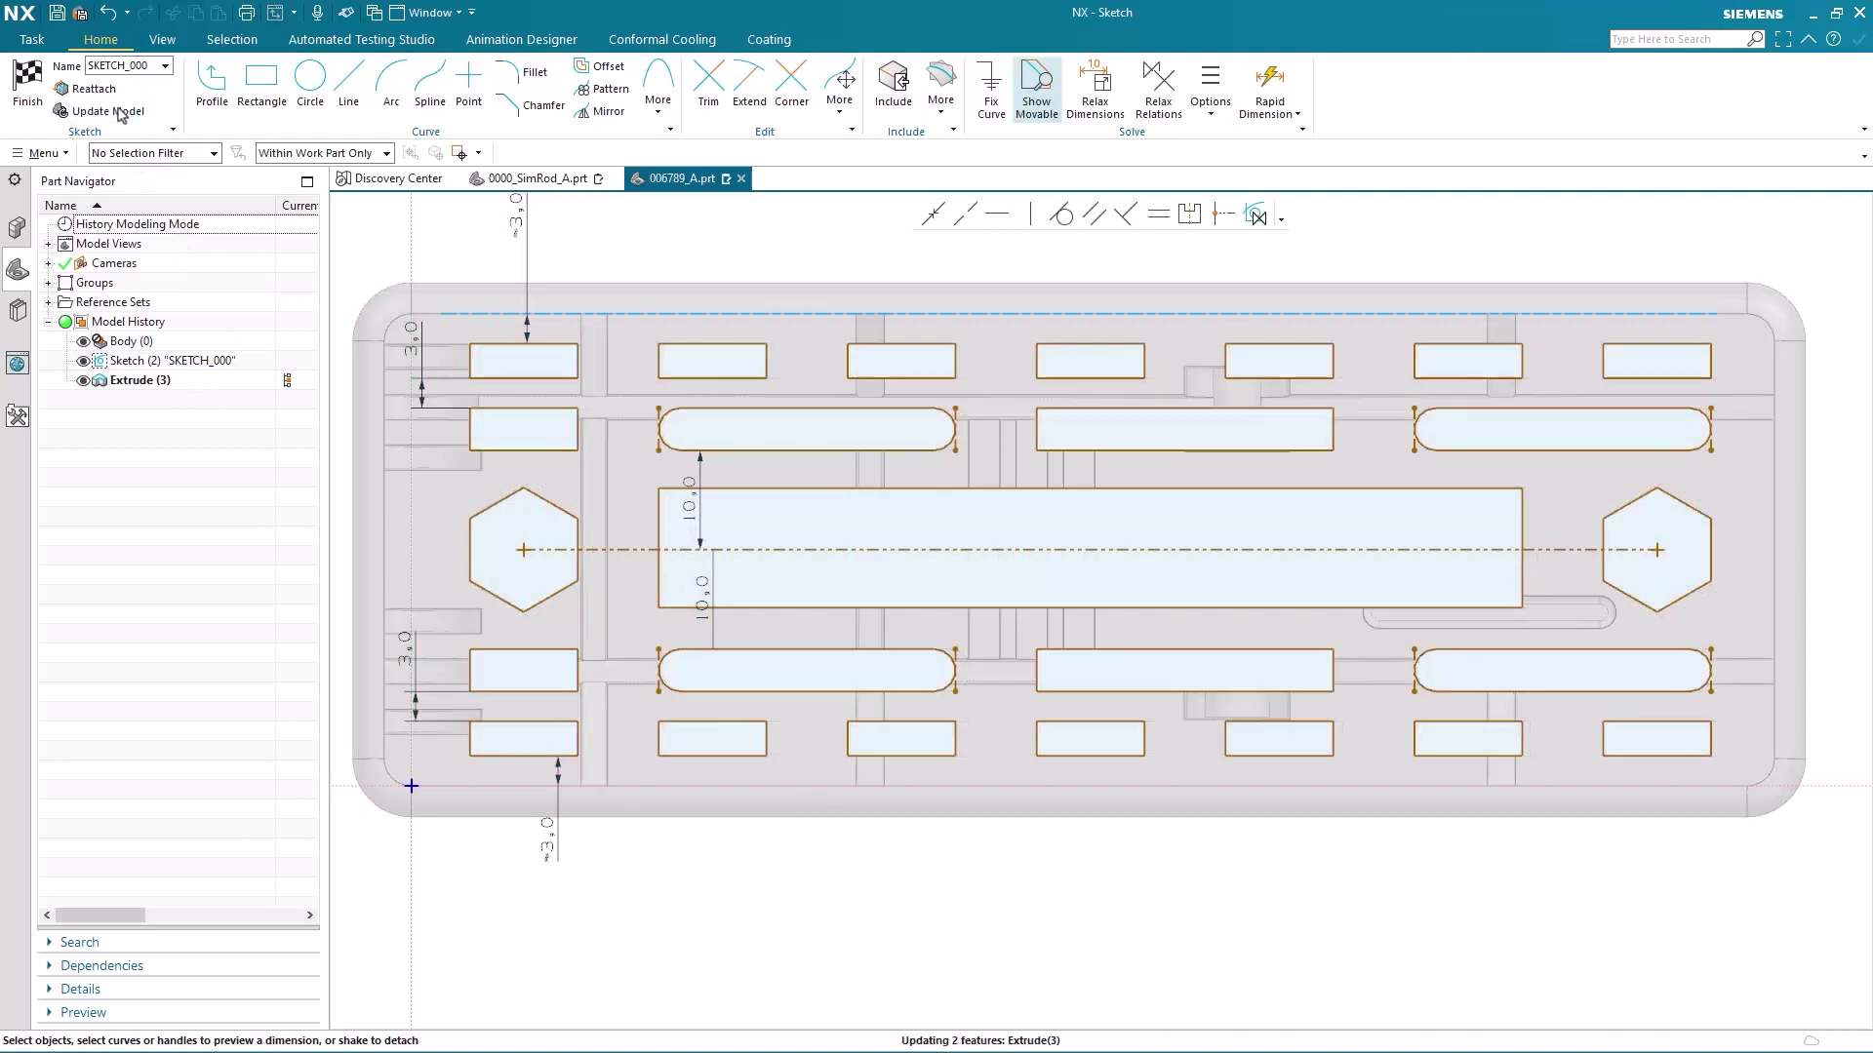
click(30, 78)
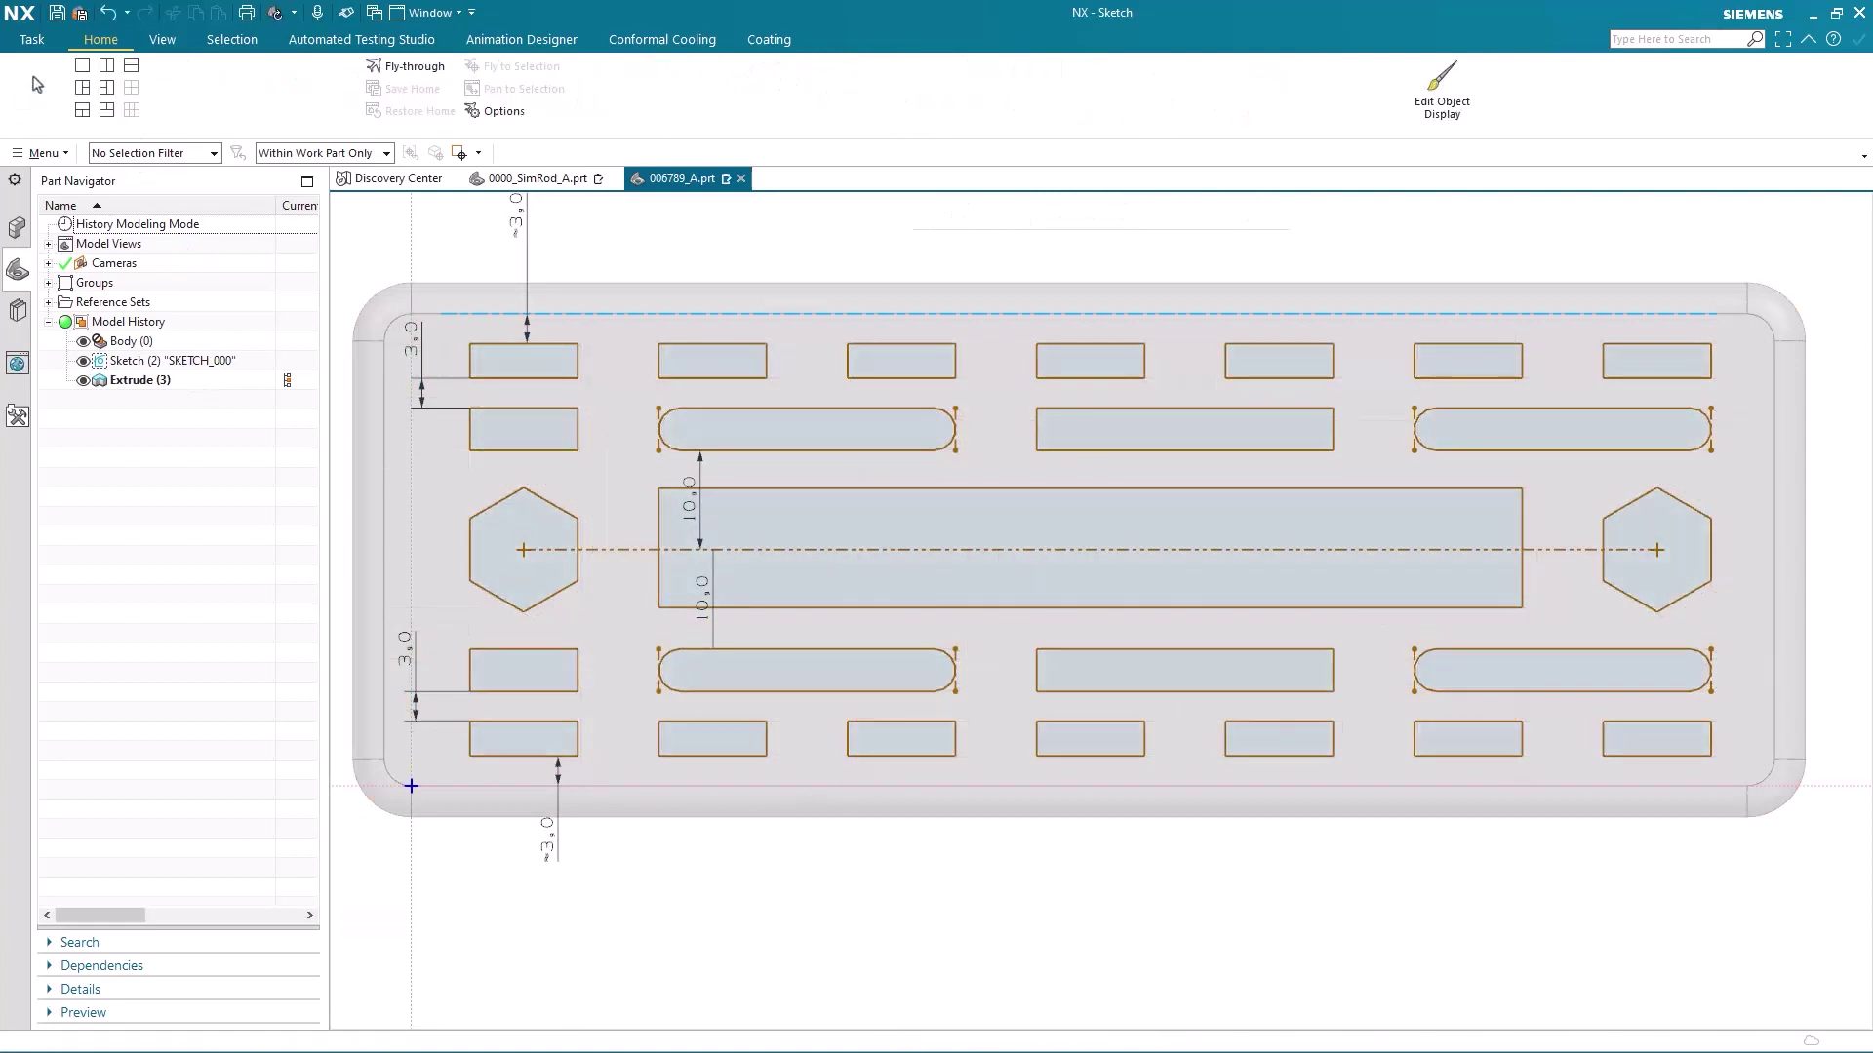
key(Home)
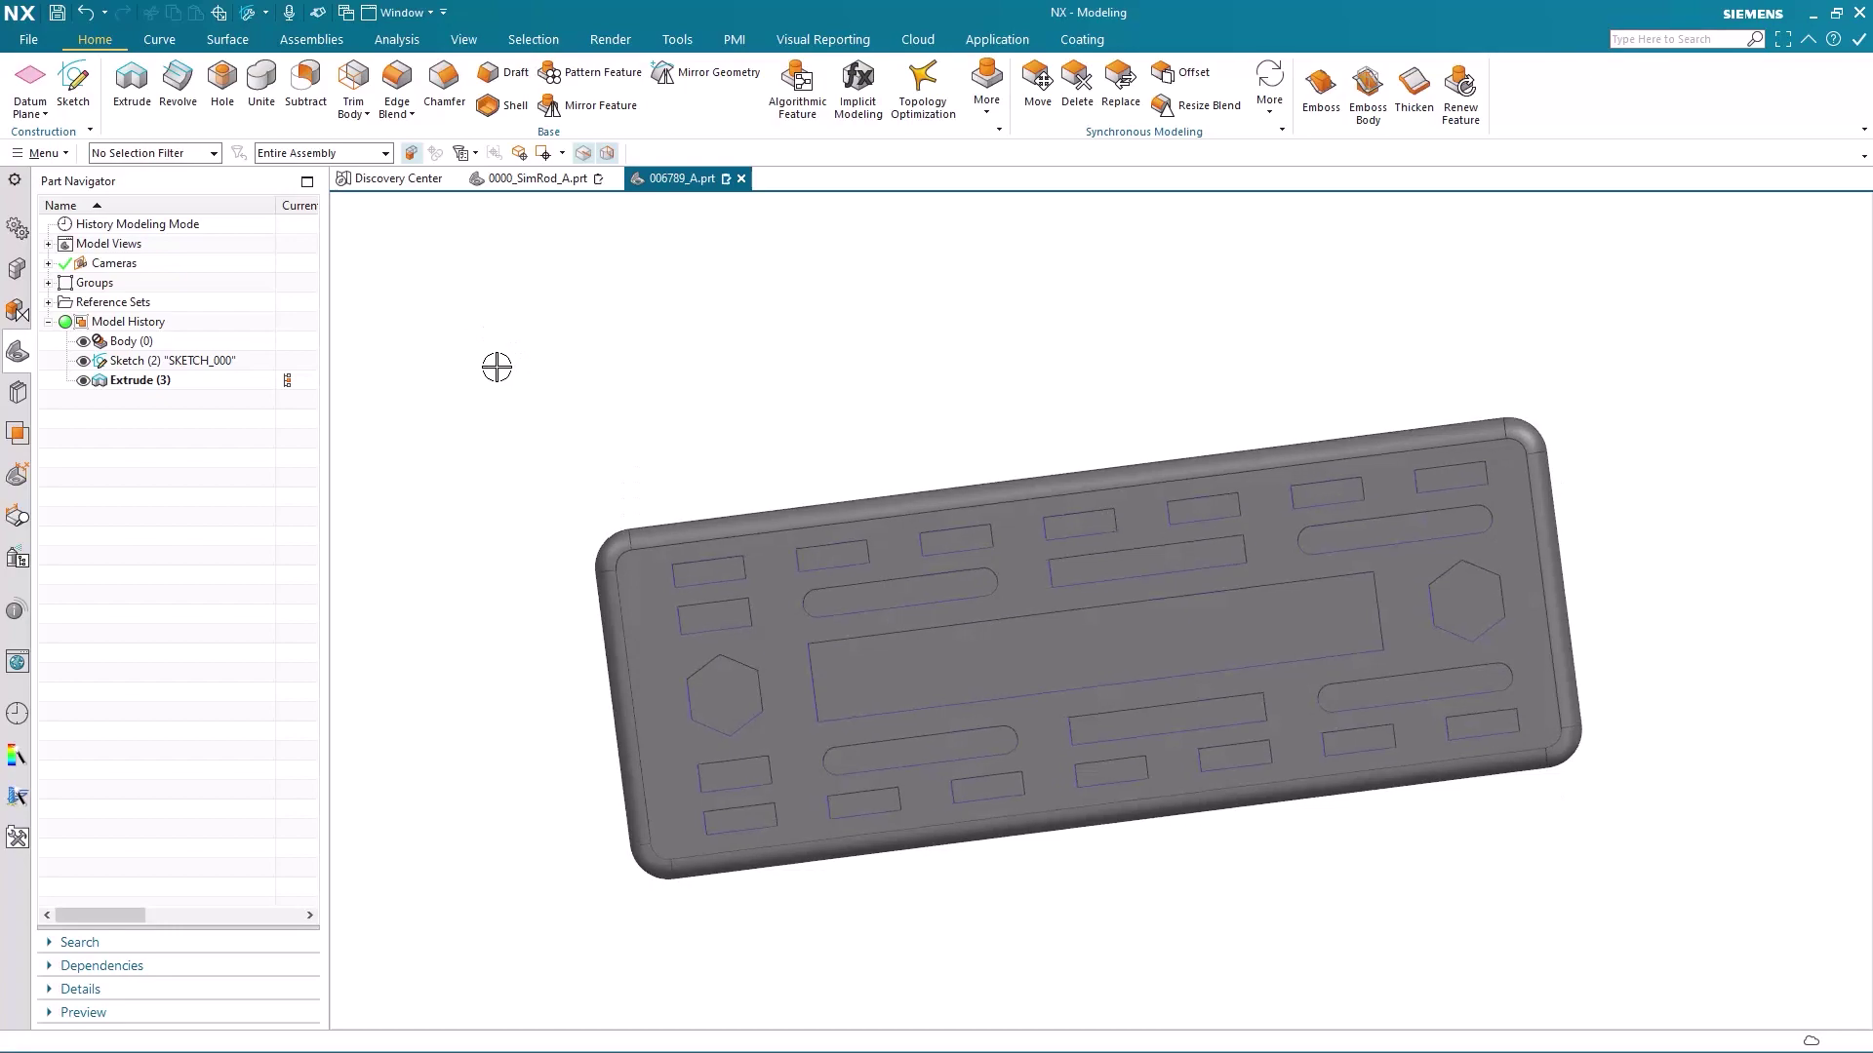